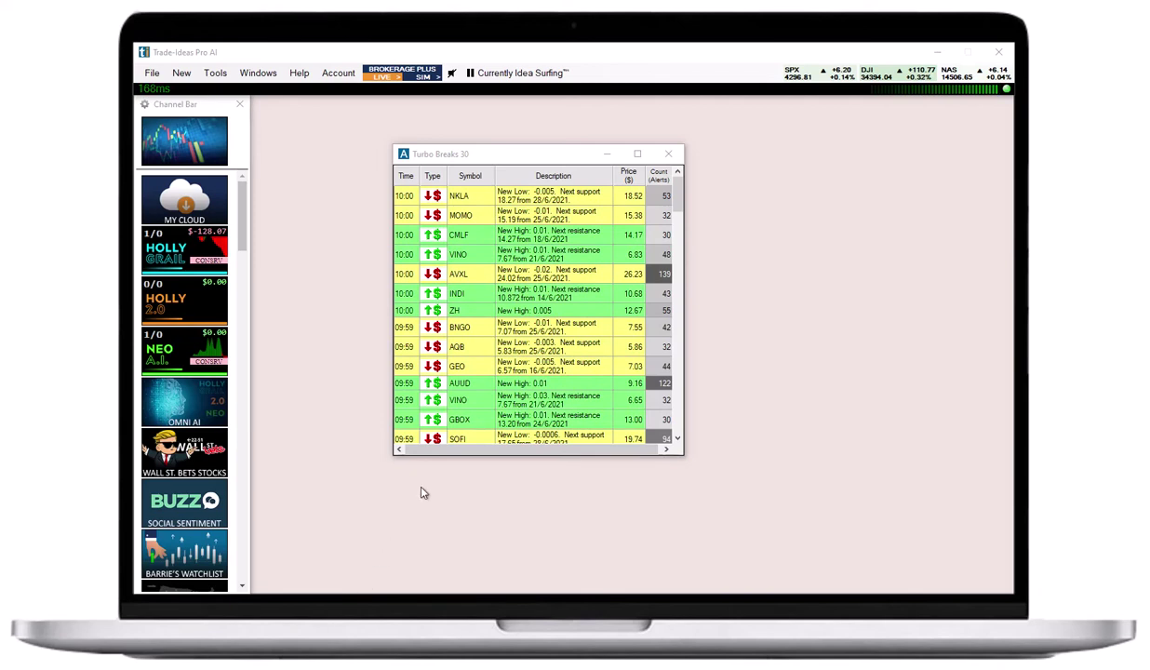
Open the Alert Config Window for Turbo Breaks 30 from the INDI row's context menu
{"action": "right_click", "coordinate": [508, 297]}
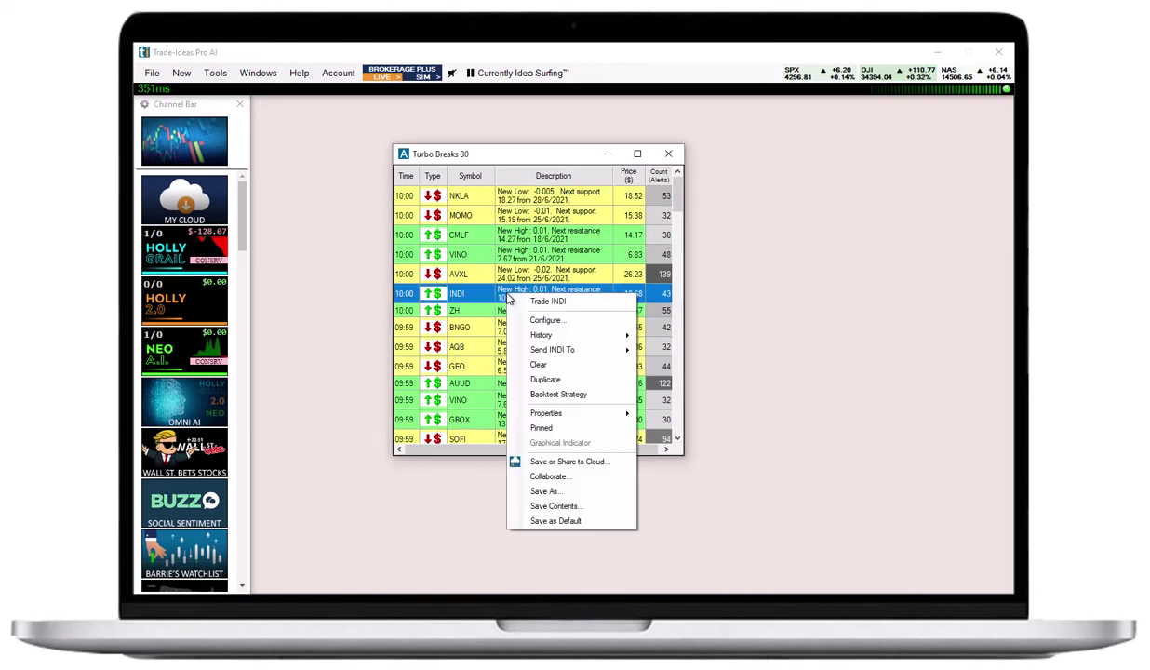
{"action": "left_click", "coordinate": [621, 326]}
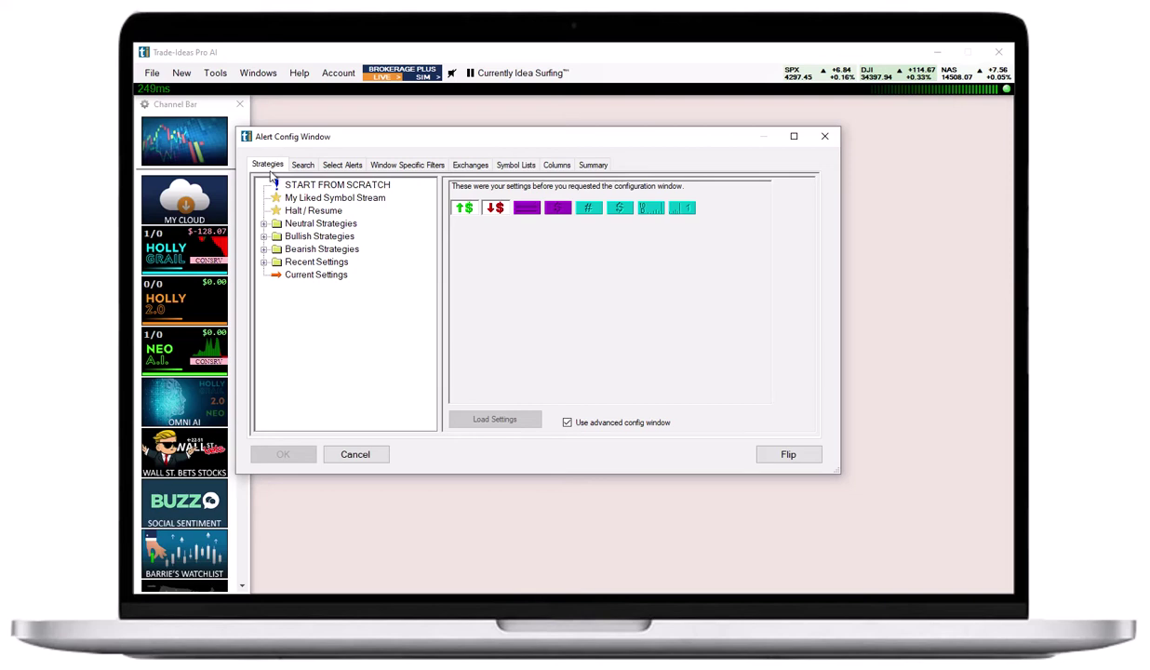
Expand the Neutral, Bullish and Bearish groups and preview Stocks Under $20 Moving Up Fast
{"action": "left_click", "coordinate": [263, 224]}
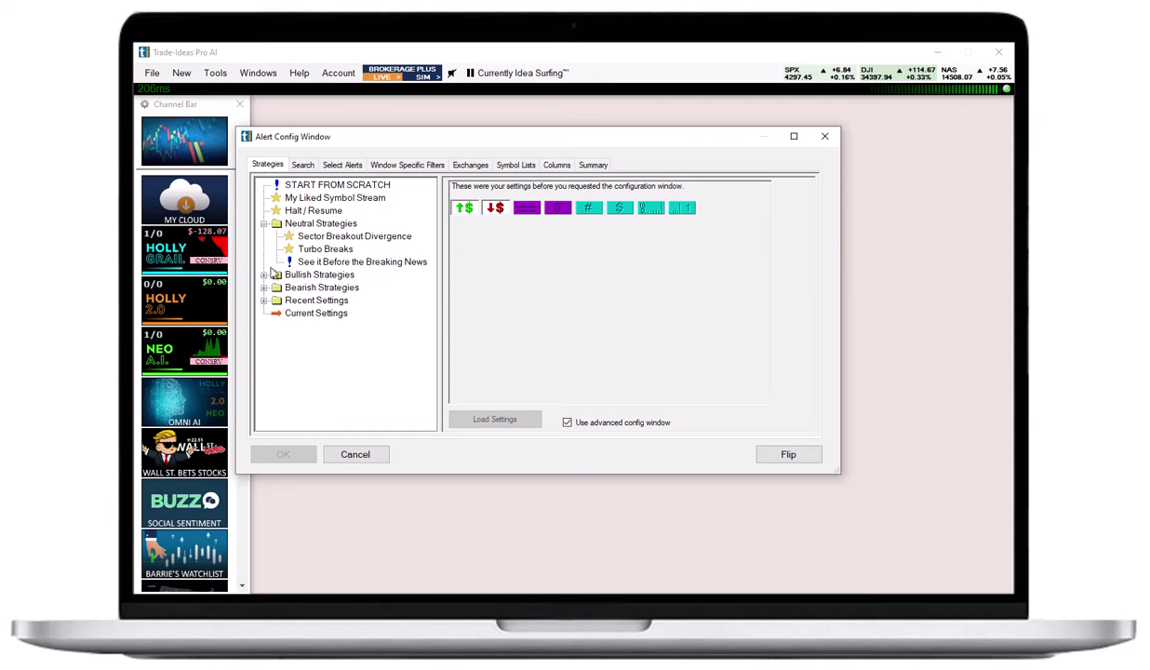
{"action": "left_click", "coordinate": [264, 275]}
{"action": "scroll", "coordinate": [289, 307], "scroll_direction": "down", "scroll_amount": 2}
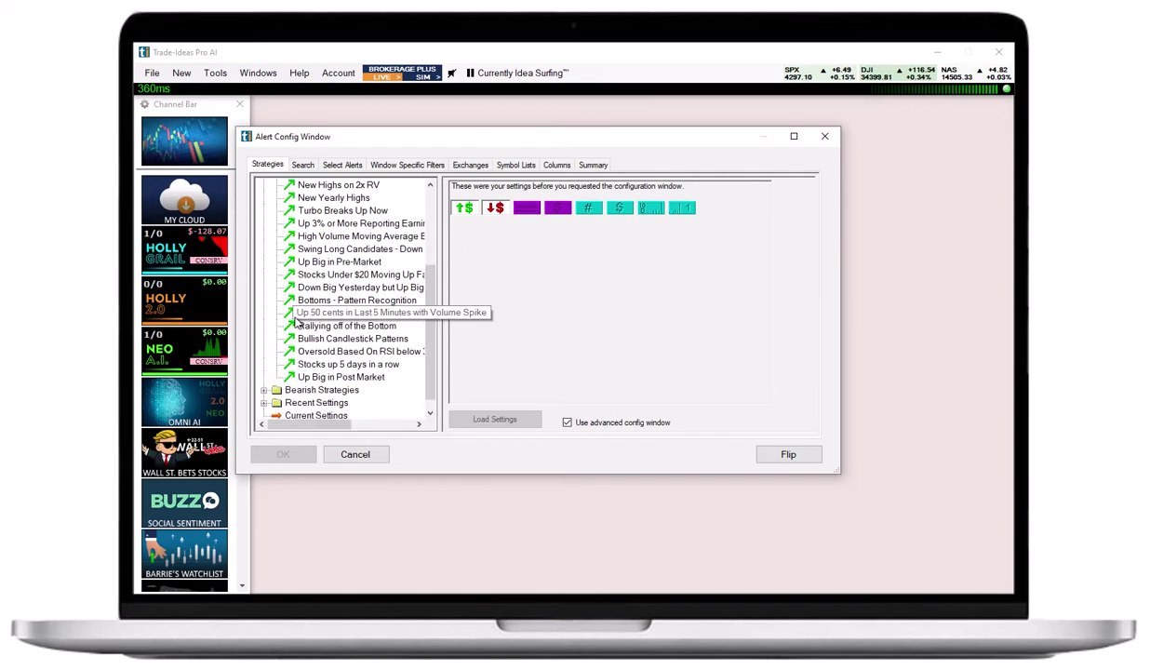
{"action": "left_click", "coordinate": [264, 377]}
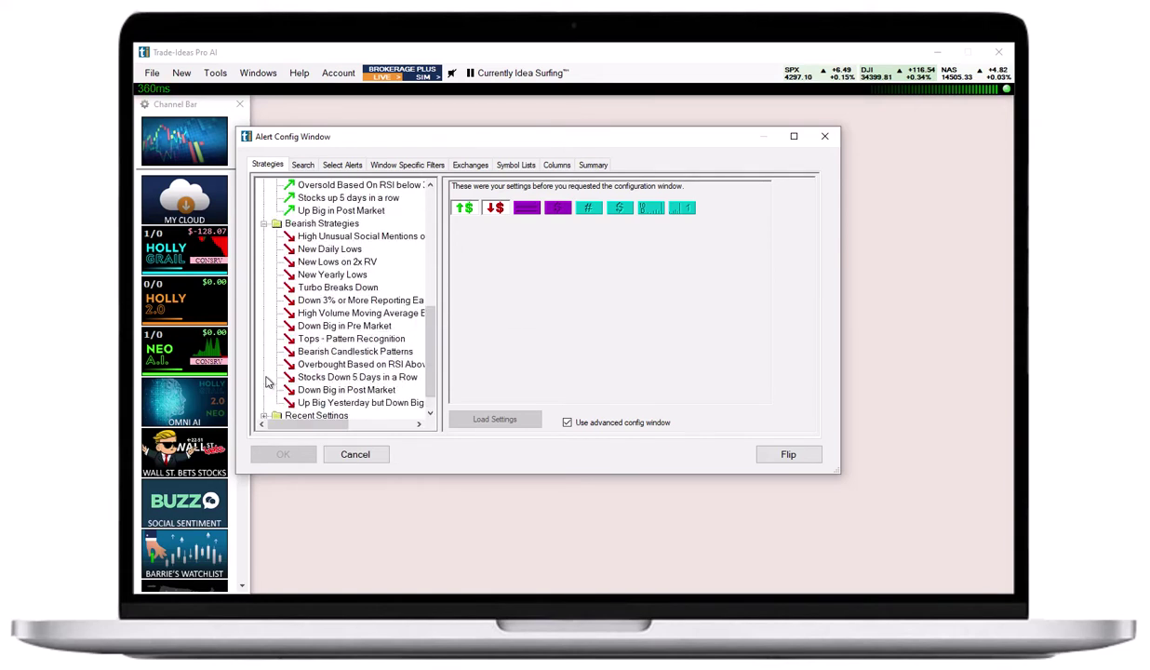
{"action": "scroll", "coordinate": [312, 368], "scroll_direction": "down", "scroll_amount": 1}
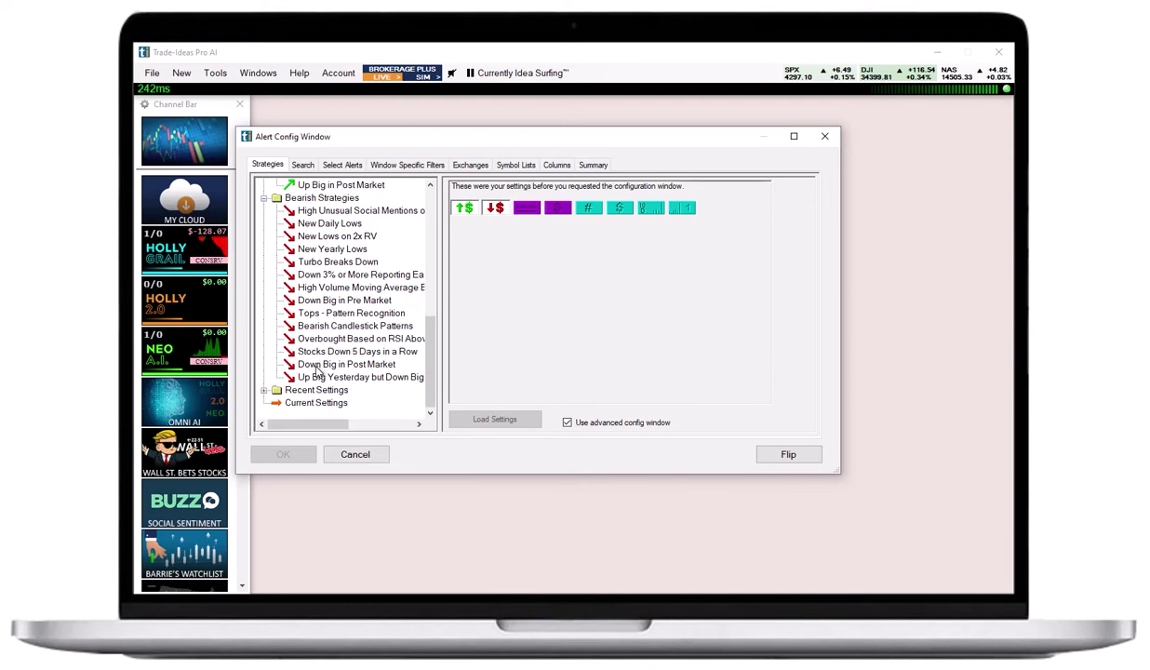
{"action": "scroll", "coordinate": [317, 371], "scroll_direction": "up", "scroll_amount": 5}
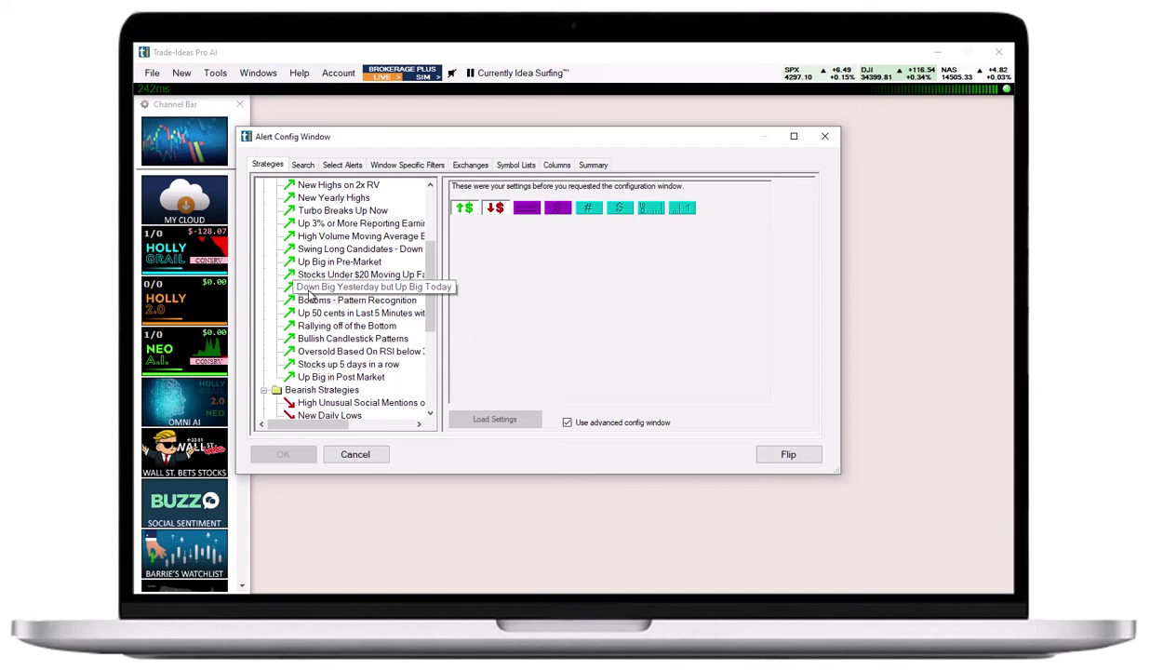
{"action": "left_click", "coordinate": [303, 275]}
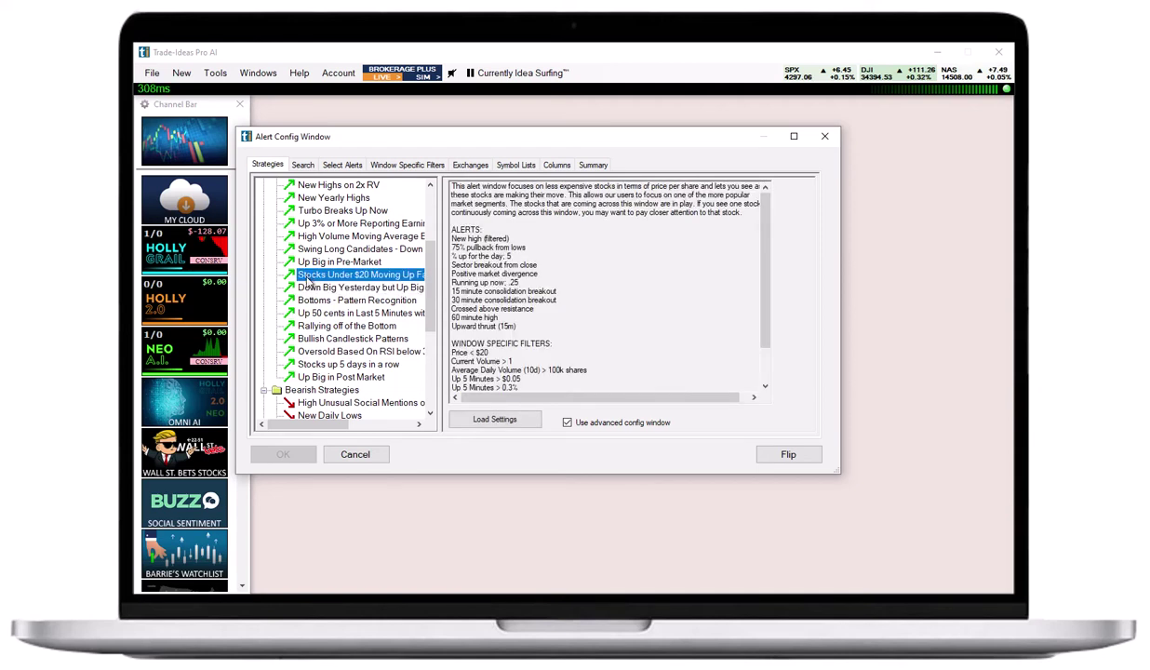
{"action": "scroll", "coordinate": [510, 316], "scroll_direction": "down", "scroll_amount": 2}
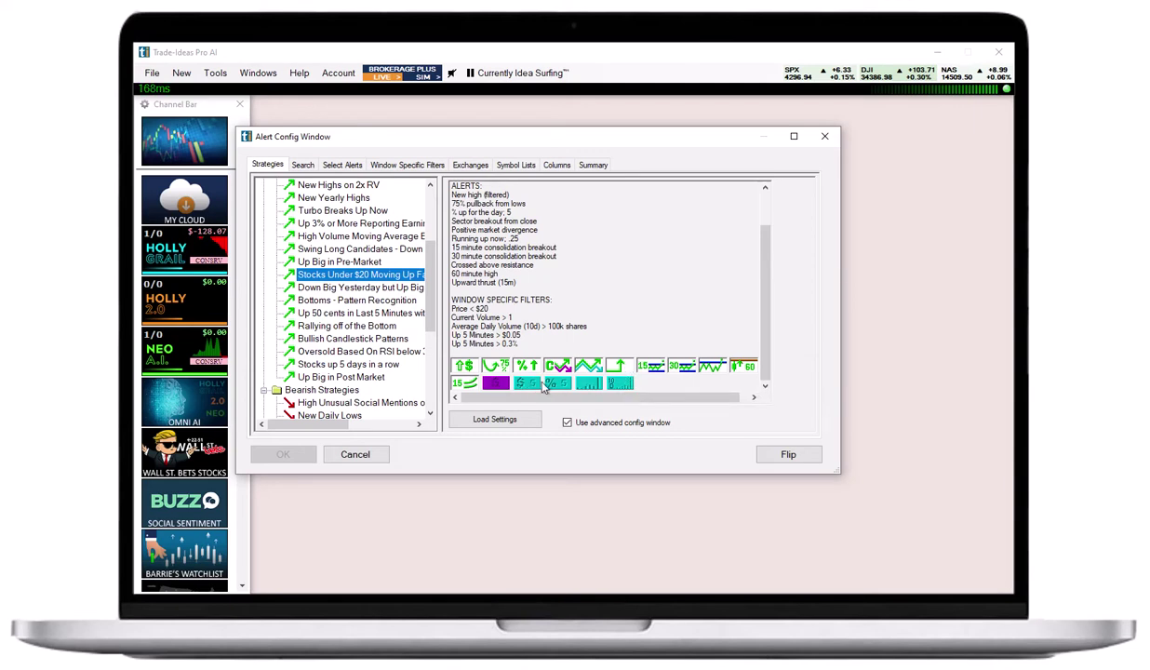
Inspect the New high (filtered) and Price settings, then get Help on 75% pullback from lows
{"action": "left_click", "coordinate": [464, 370]}
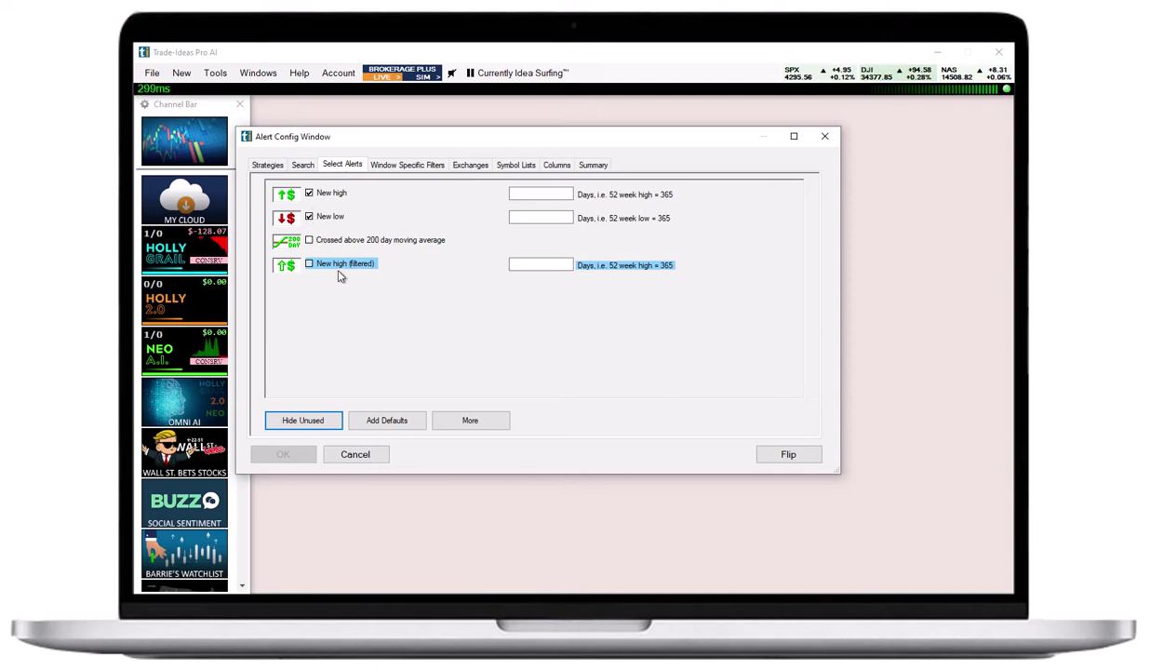
{"action": "left_click", "coordinate": [269, 164]}
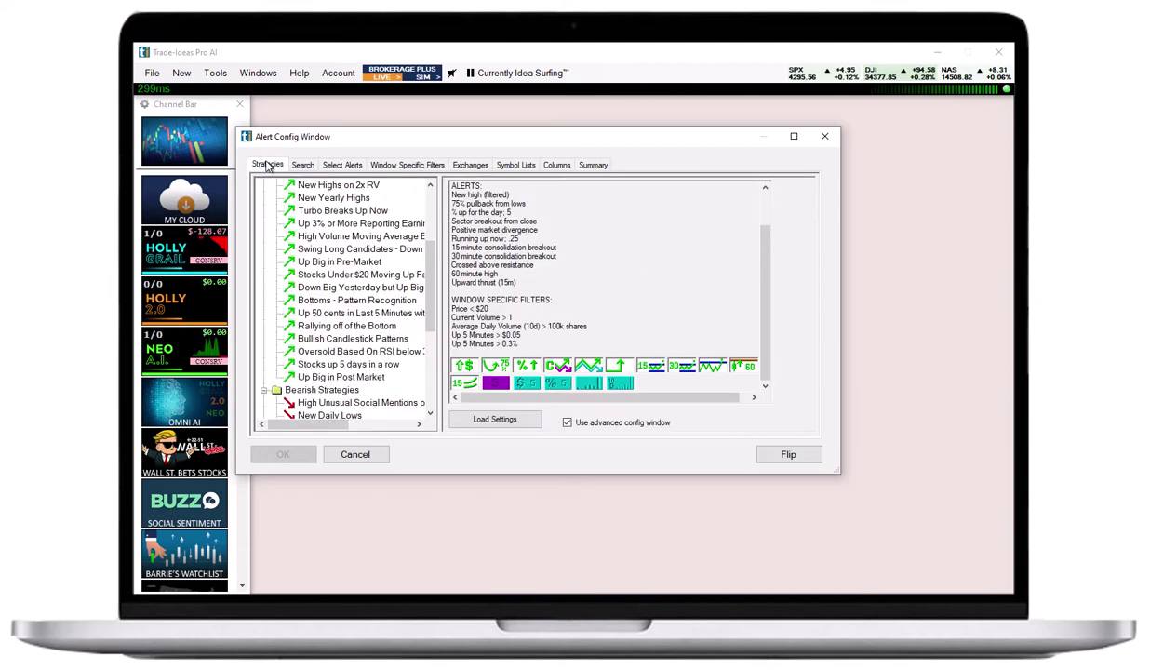
{"action": "left_click", "coordinate": [498, 388]}
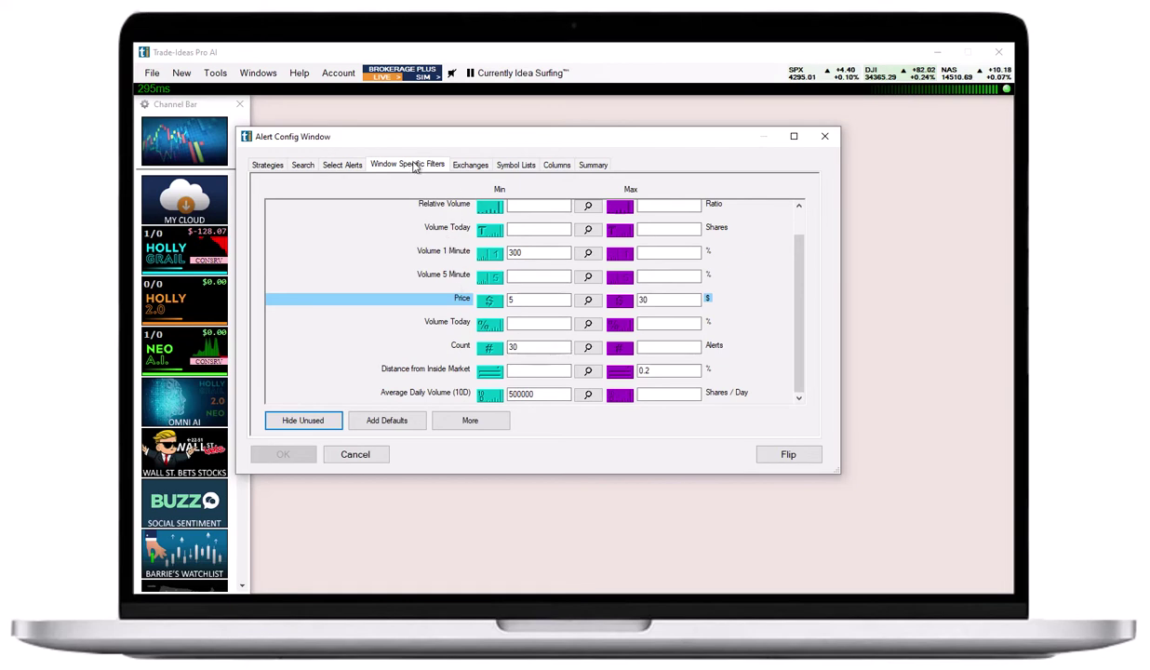
{"action": "left_click", "coordinate": [266, 168]}
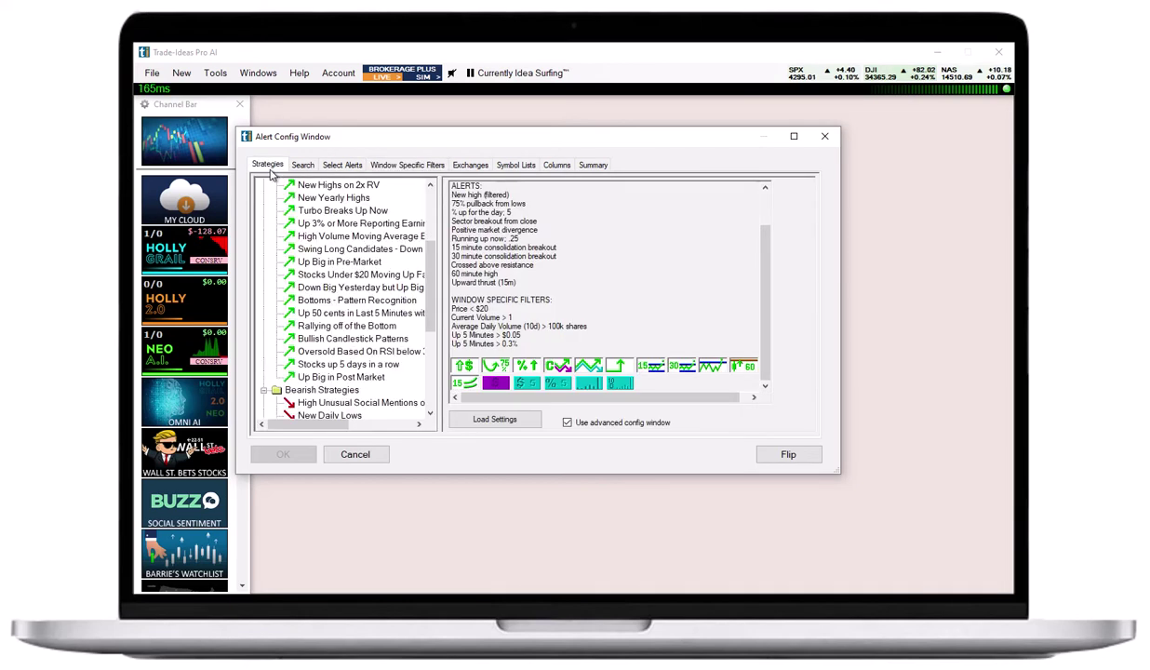
{"action": "right_click", "coordinate": [498, 369]}
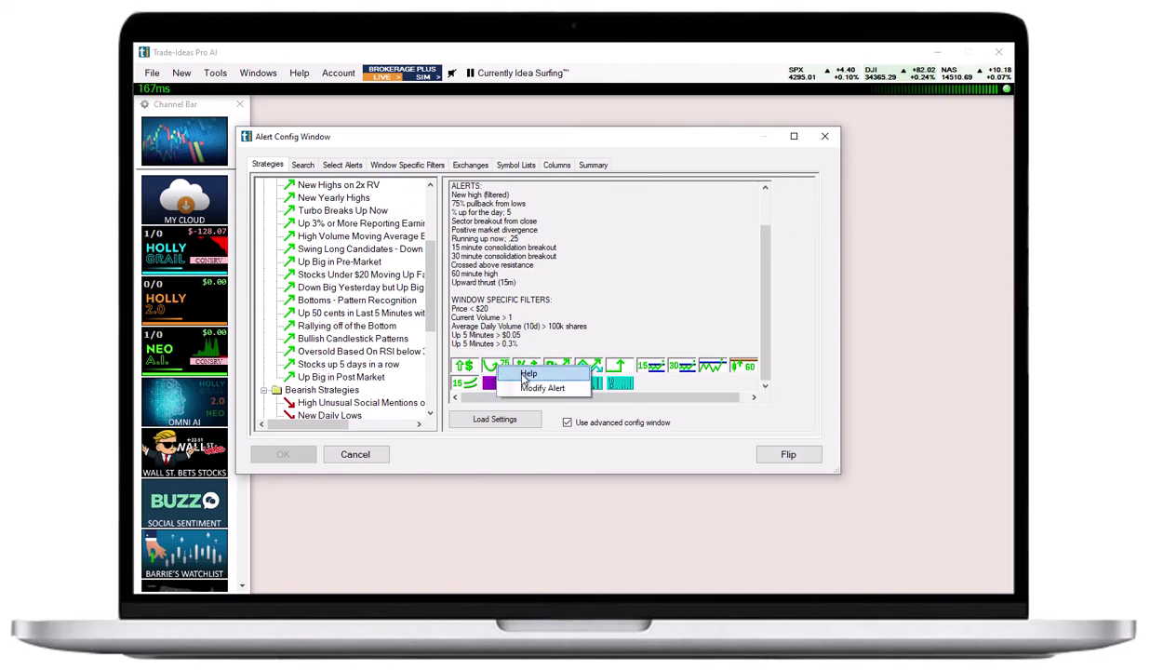
{"action": "left_click", "coordinate": [530, 373]}
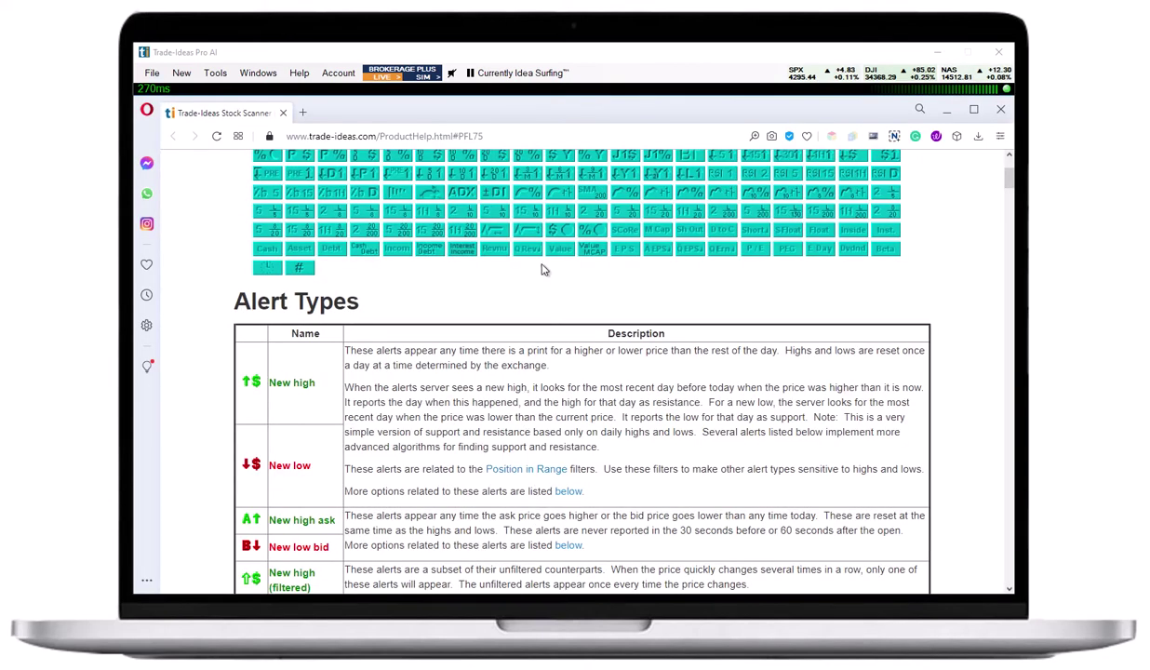
Read the Alert Types table down to Crossed daily highs/lows, then close the help page
{"action": "scroll", "coordinate": [521, 268], "scroll_direction": "up", "scroll_amount": 5}
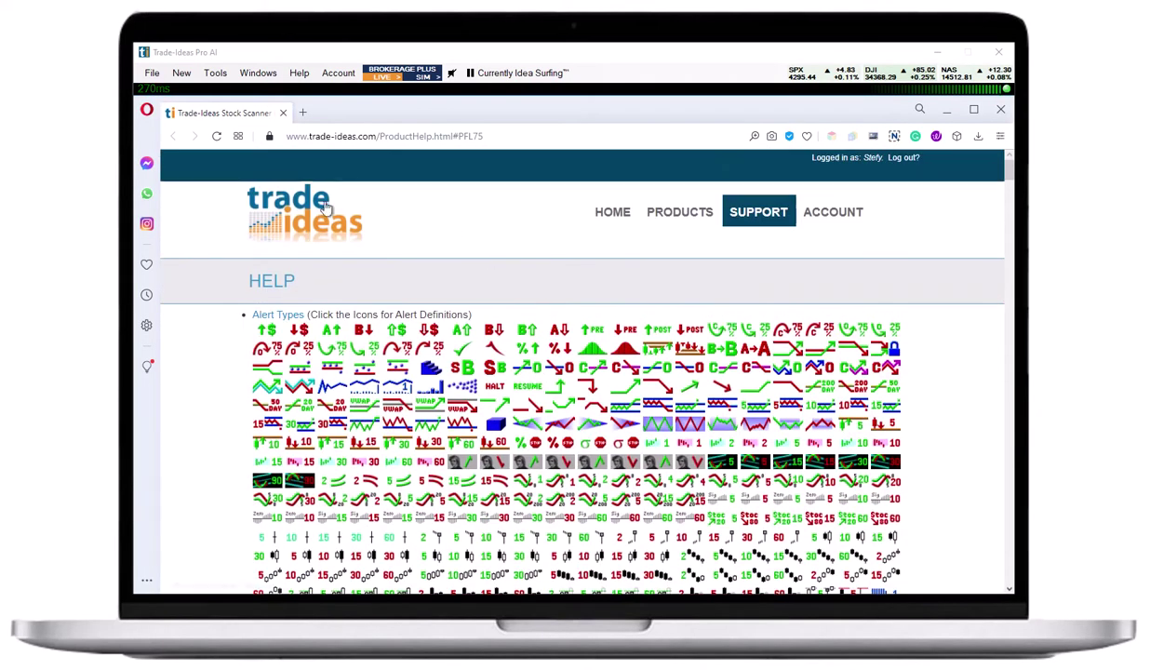
{"action": "scroll", "coordinate": [431, 384], "scroll_direction": "down", "scroll_amount": 5}
{"action": "scroll", "coordinate": [431, 383], "scroll_direction": "down", "scroll_amount": 10}
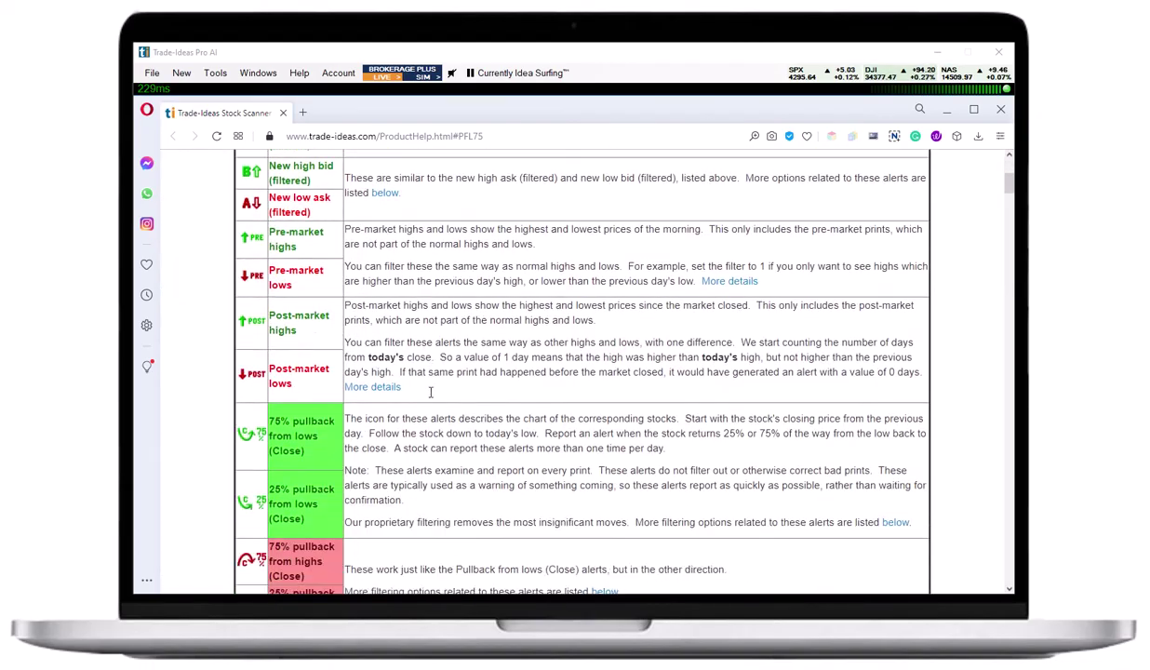
{"action": "scroll", "coordinate": [431, 392], "scroll_direction": "down", "scroll_amount": 10}
{"action": "scroll", "coordinate": [431, 398], "scroll_direction": "down", "scroll_amount": 5}
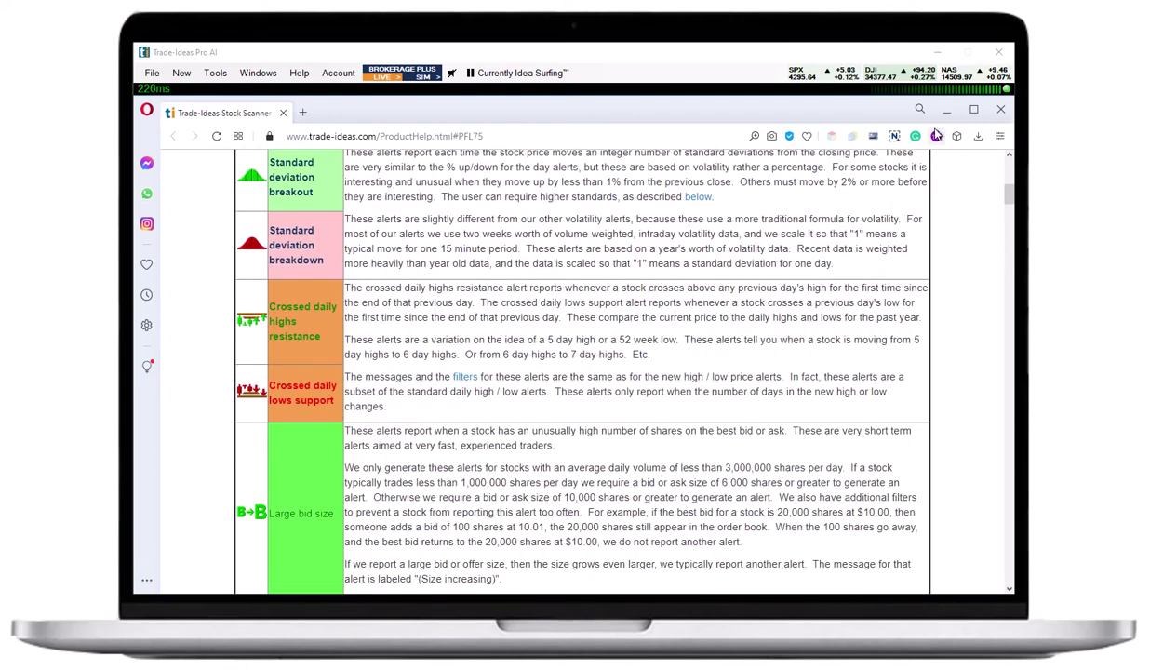
{"action": "left_click", "coordinate": [949, 110]}
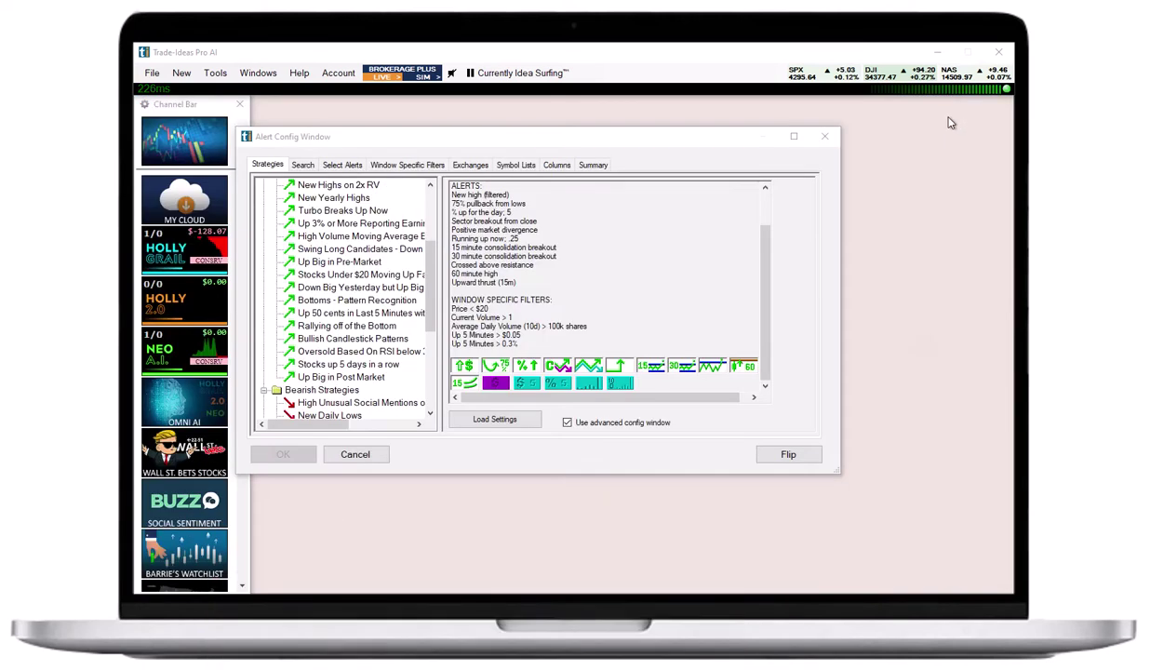
Inspect the Price filter and the 75% pullback from lows alert settings
{"action": "right_click", "coordinate": [493, 387]}
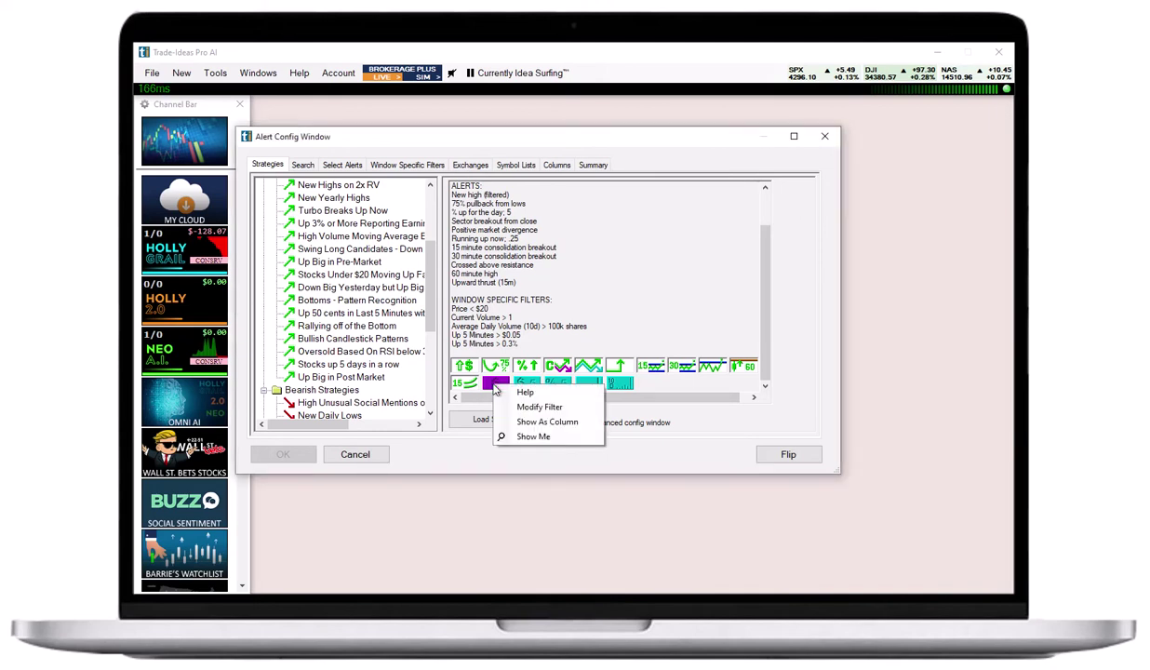
{"action": "left_click", "coordinate": [555, 412]}
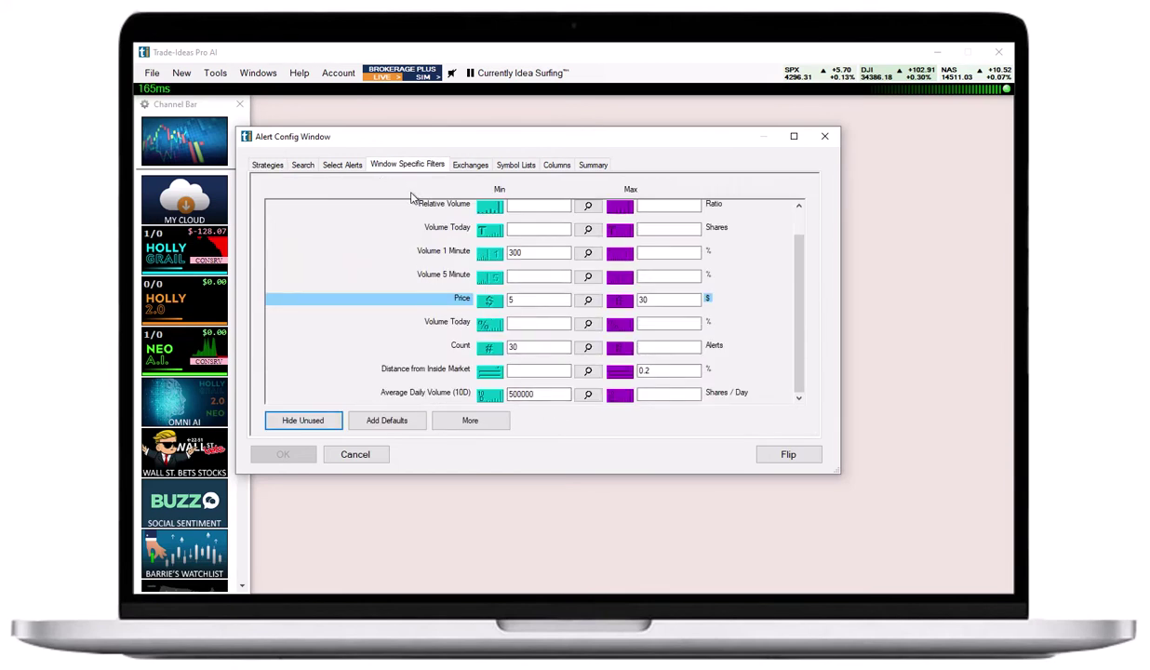
{"action": "left_click", "coordinate": [267, 165]}
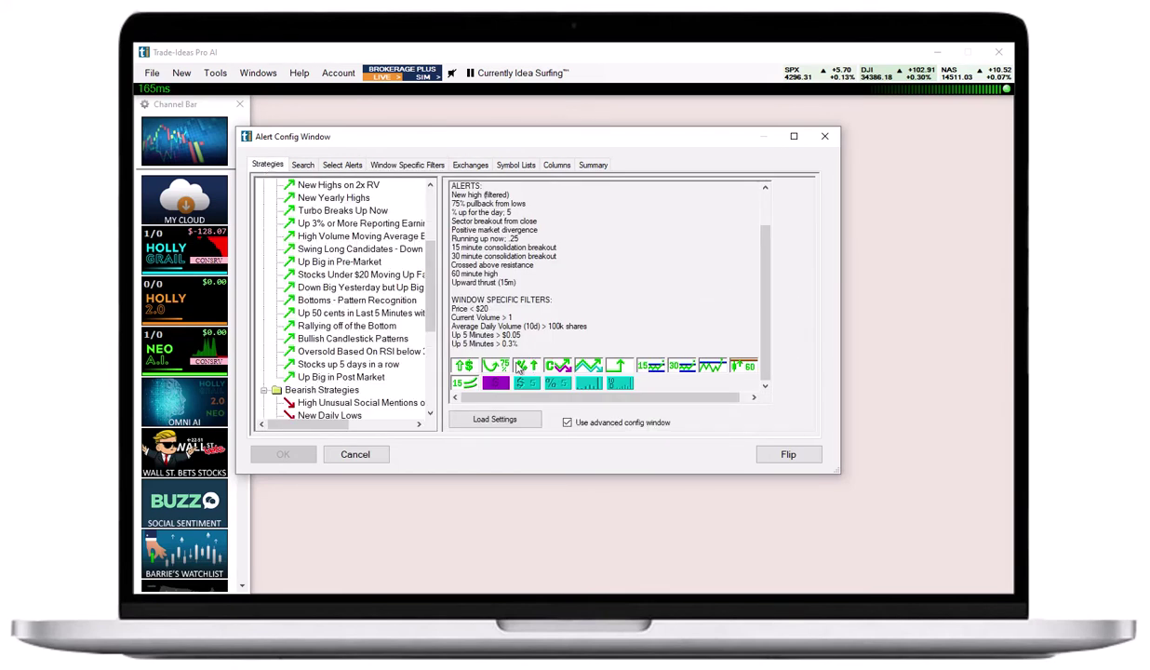
{"action": "right_click", "coordinate": [500, 370]}
{"action": "left_click", "coordinate": [531, 388]}
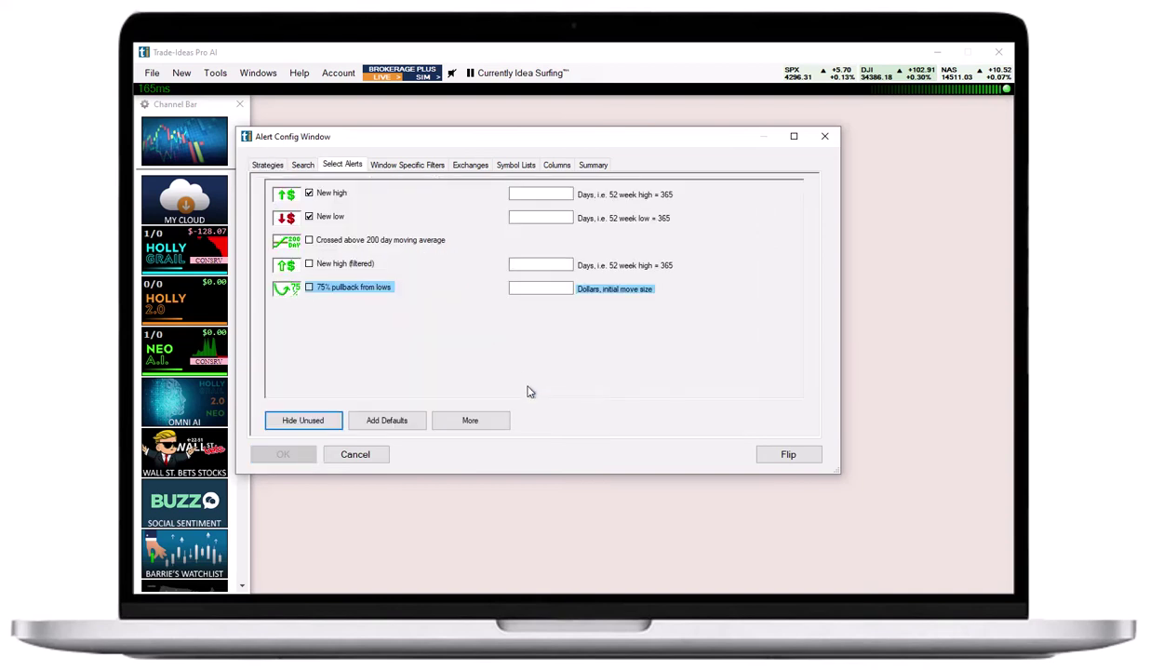
{"action": "left_click", "coordinate": [267, 164]}
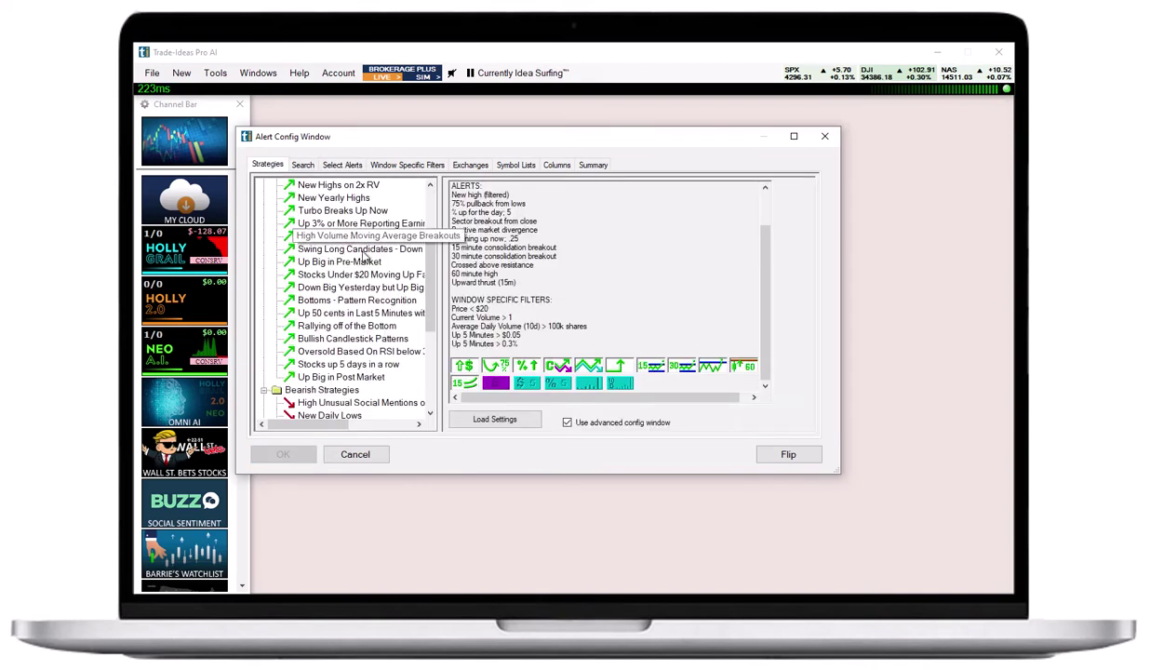
Add Change 5 Minute ($) as a window column and bring up the Relative Volume filter's options
{"action": "right_click", "coordinate": [527, 385]}
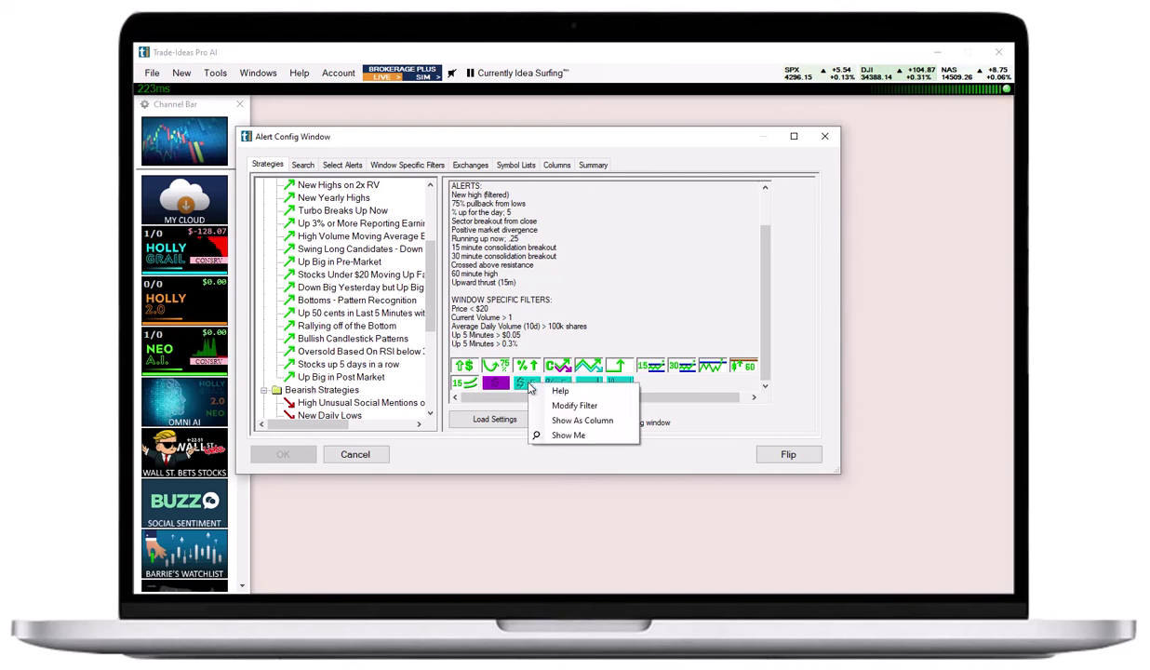
{"action": "left_click", "coordinate": [577, 419]}
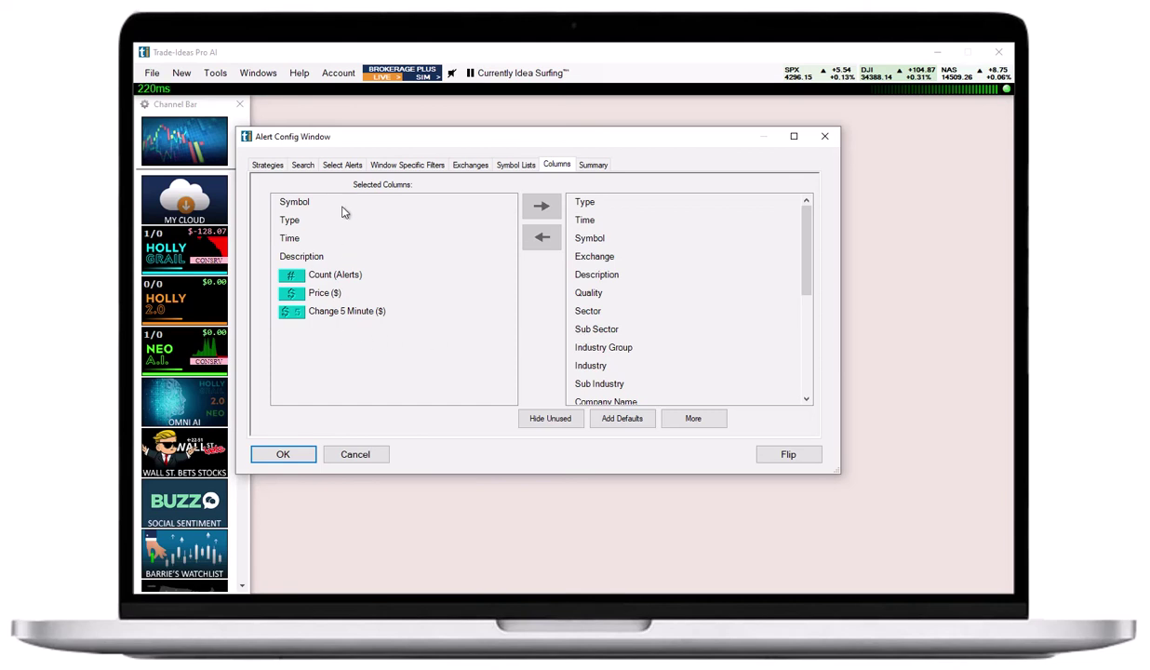
{"action": "left_click", "coordinate": [272, 166]}
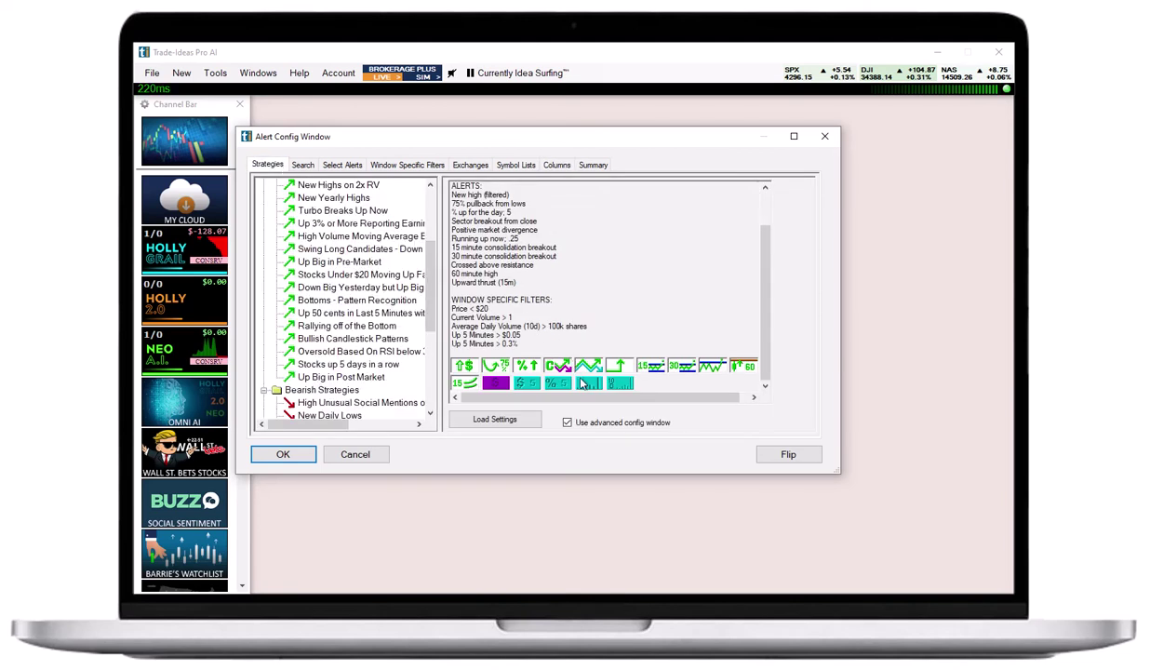
{"action": "right_click", "coordinate": [585, 383]}
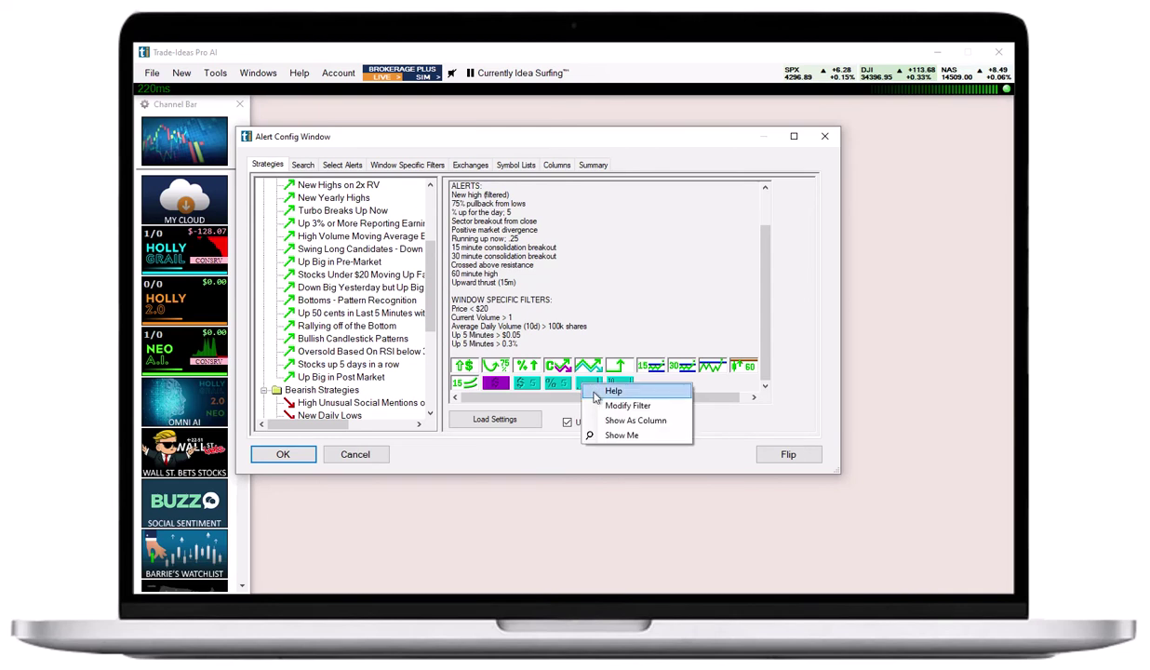
Preview Relative Volume (Ratio) with Min 1 and Max 2 and its histogram, then close it
{"action": "left_click", "coordinate": [621, 434]}
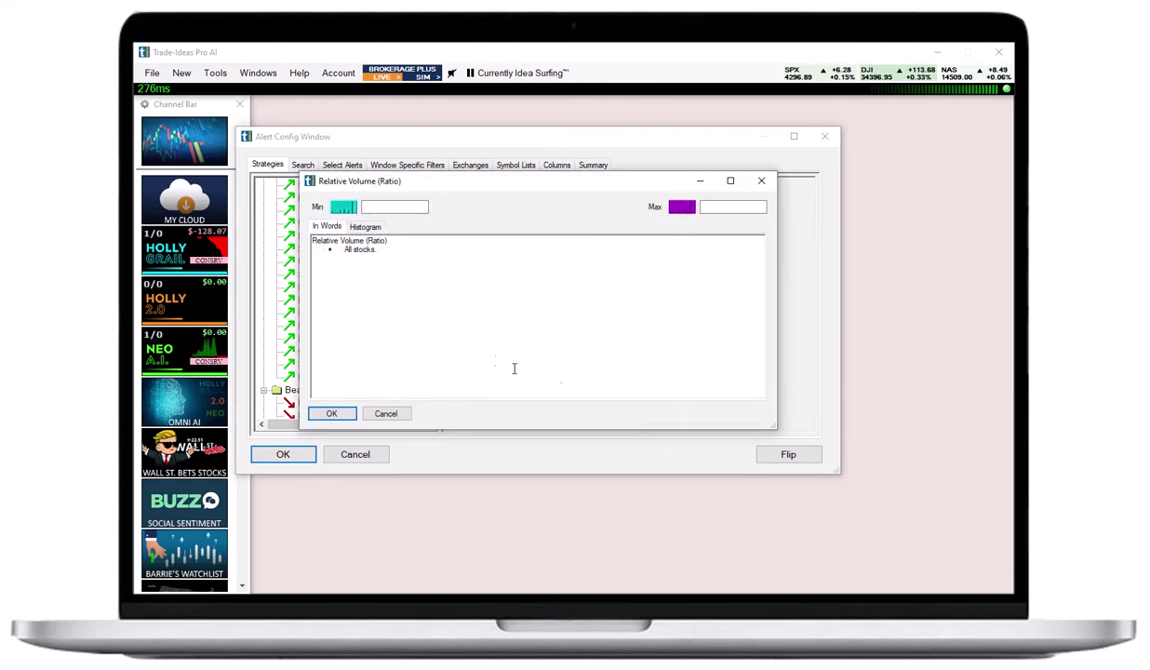
{"action": "left_click", "coordinate": [327, 228]}
{"action": "left_click", "coordinate": [383, 209]}
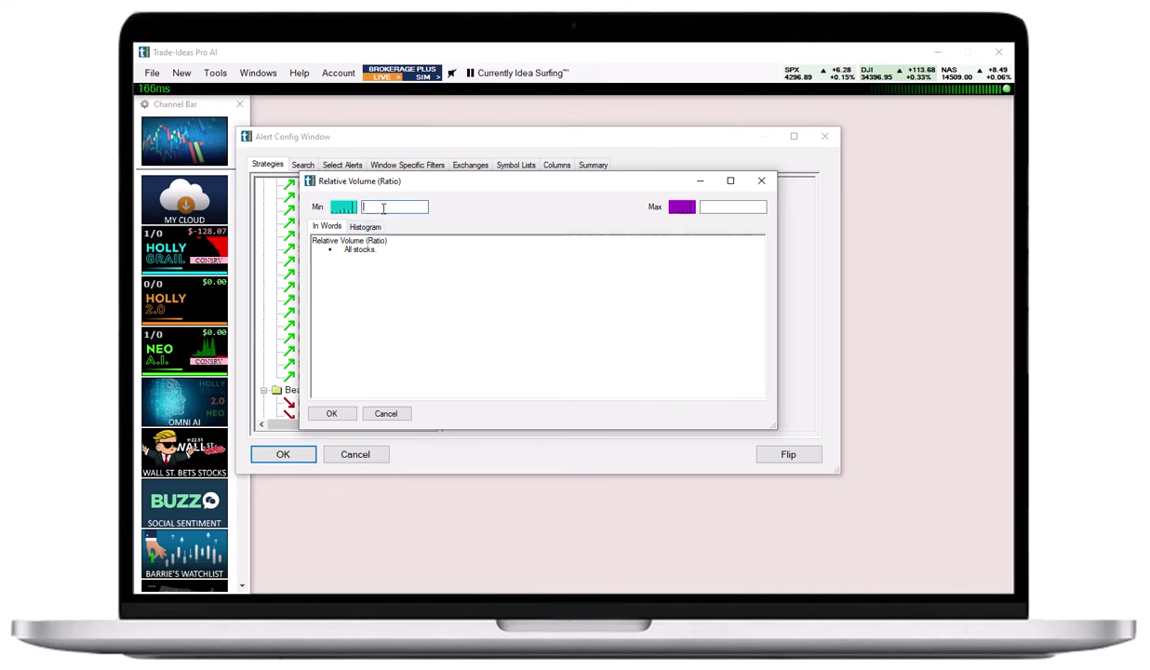
{"action": "type", "text": "1"}
{"action": "left_click", "coordinate": [731, 207]}
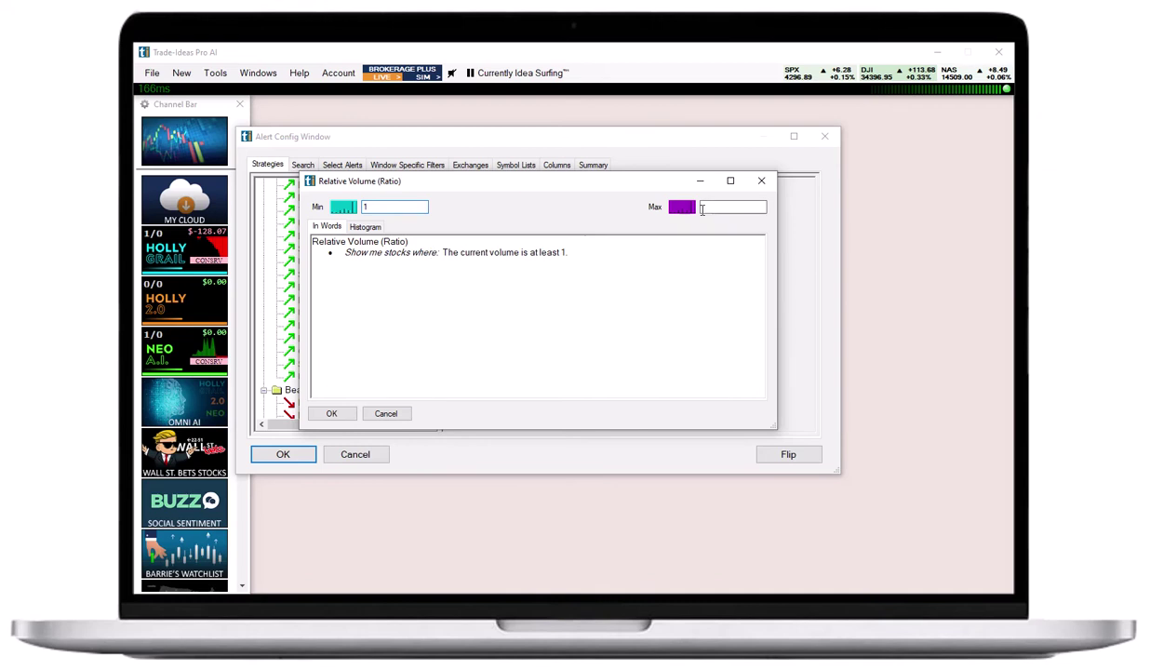
{"action": "type", "text": "2"}
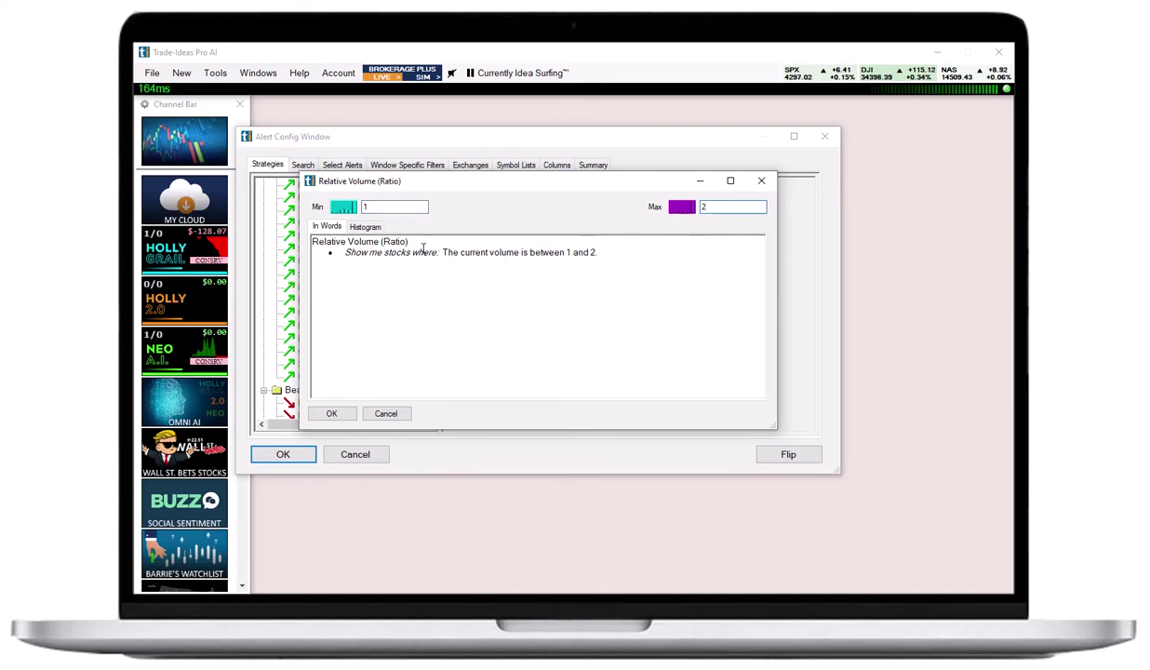
{"action": "left_click", "coordinate": [365, 228]}
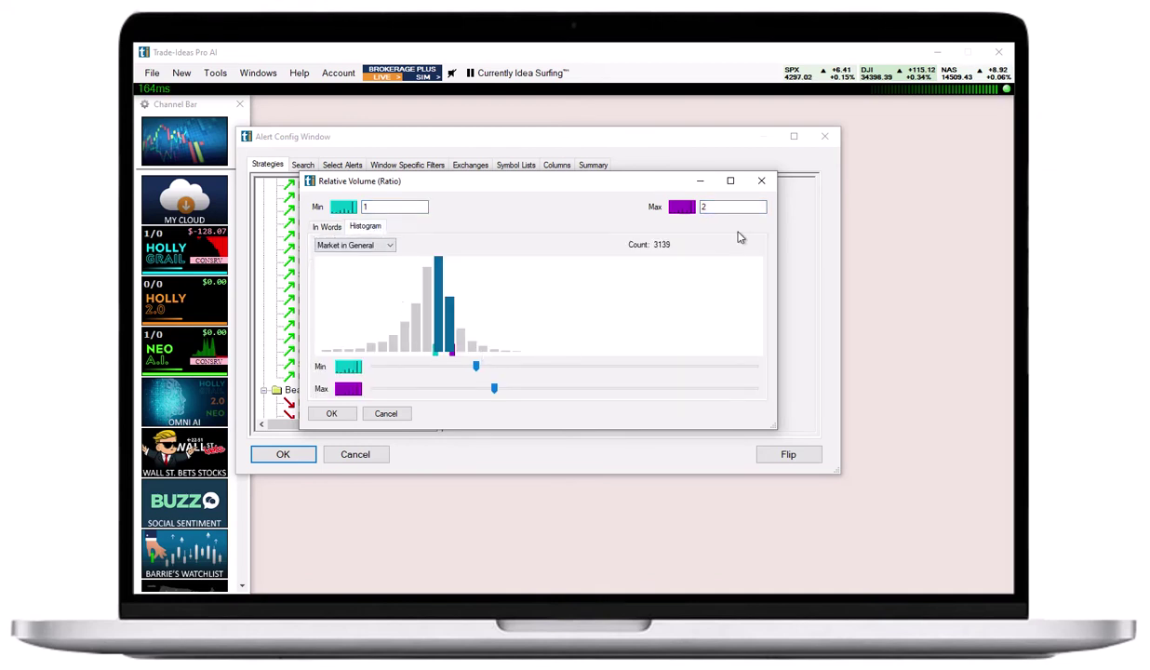
{"action": "left_click", "coordinate": [761, 181]}
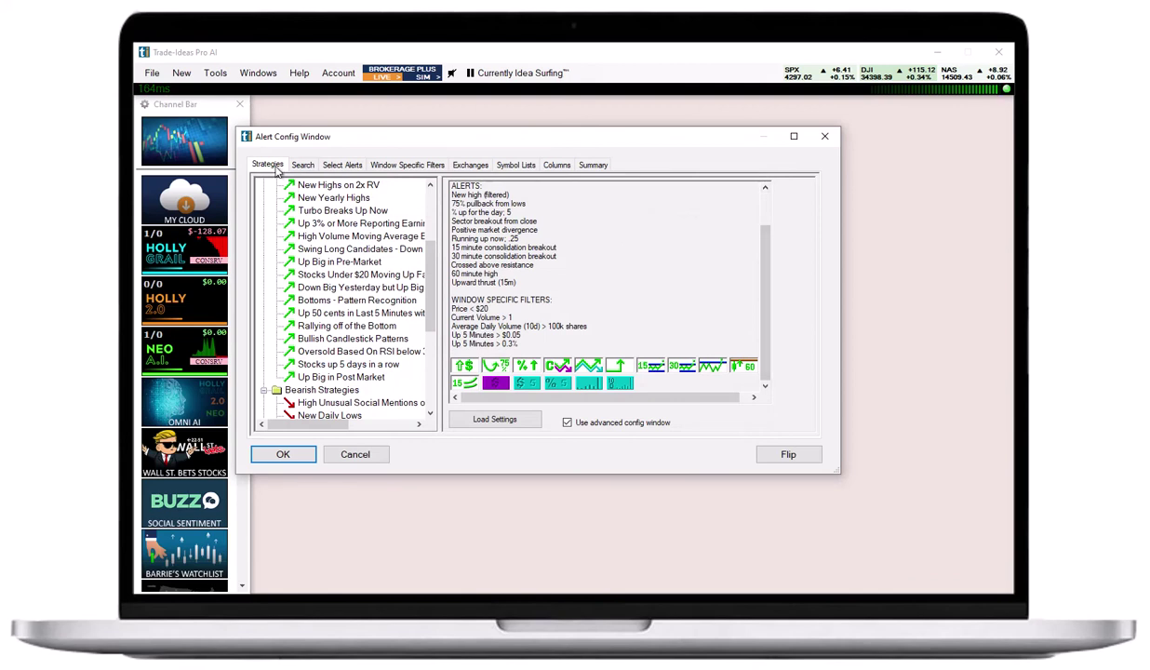
Flip the strategy into 'Flipped: Turbo Breaks 30', then select START FROM SCRATCH
{"action": "left_click", "coordinate": [788, 455]}
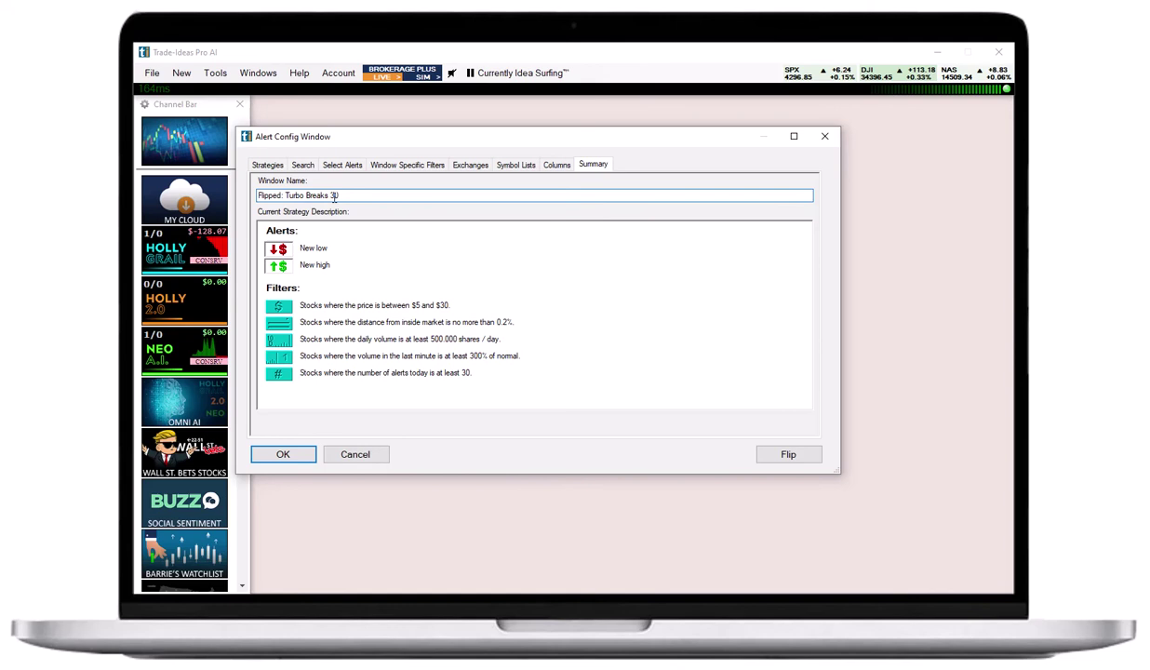
{"action": "left_click", "coordinate": [273, 167]}
{"action": "left_click_drag", "start_coordinate": [421, 314], "coordinate": [421, 264]}
{"action": "left_click", "coordinate": [349, 185]}
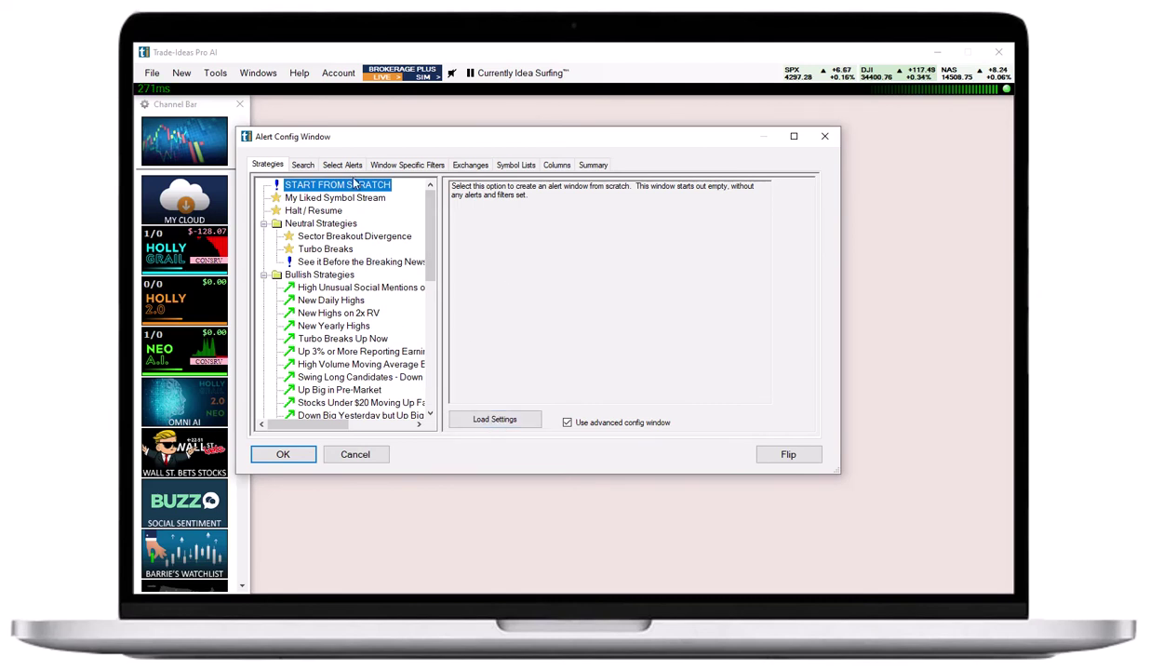
Load the empty from-scratch settings and review its Search, Window Specific Filters and Exchanges pages
{"action": "left_click", "coordinate": [494, 419]}
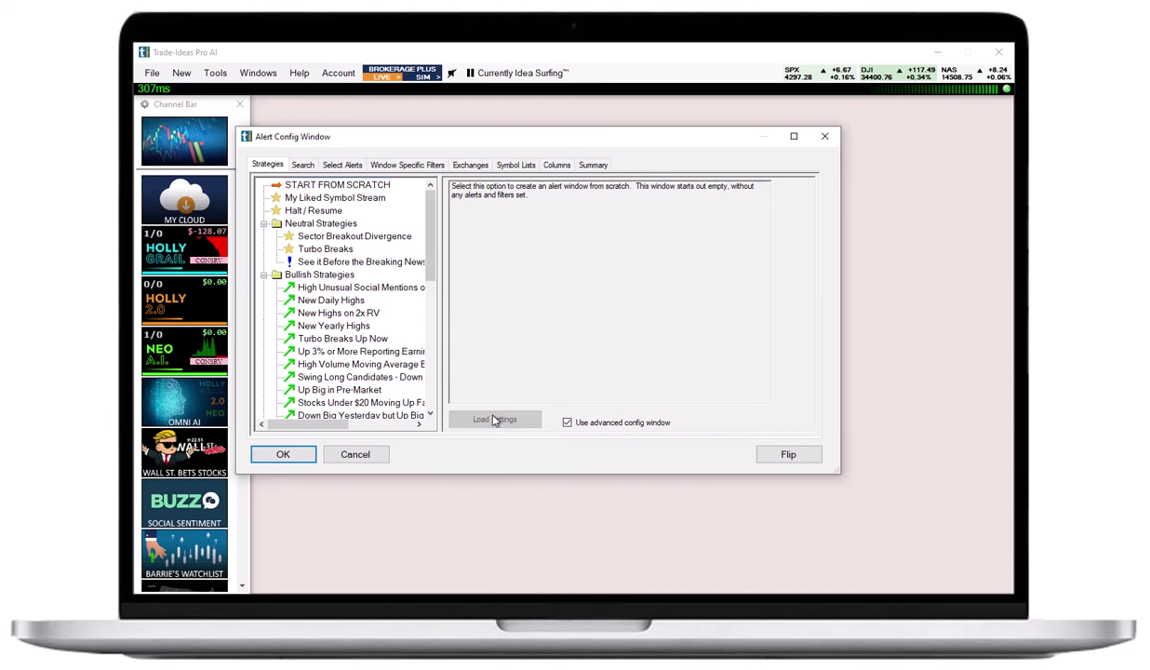
{"action": "left_click", "coordinate": [303, 164]}
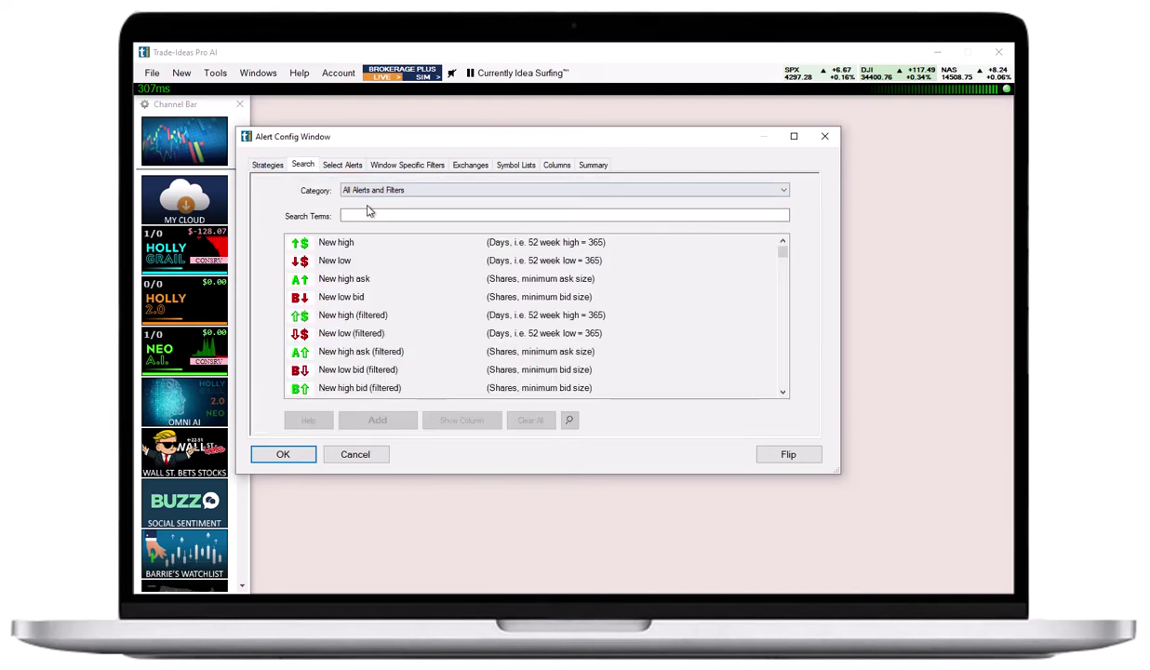
{"action": "scroll", "coordinate": [374, 294], "scroll_direction": "down", "scroll_amount": 6}
{"action": "scroll", "coordinate": [379, 295], "scroll_direction": "down", "scroll_amount": 1}
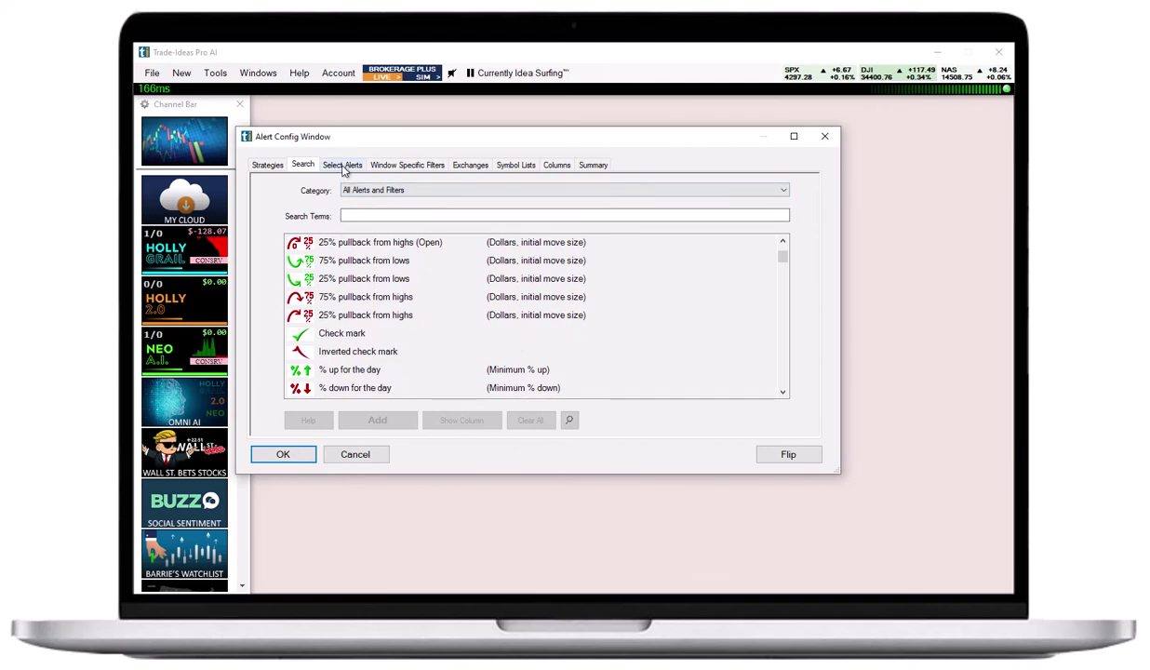
{"action": "left_click", "coordinate": [397, 166]}
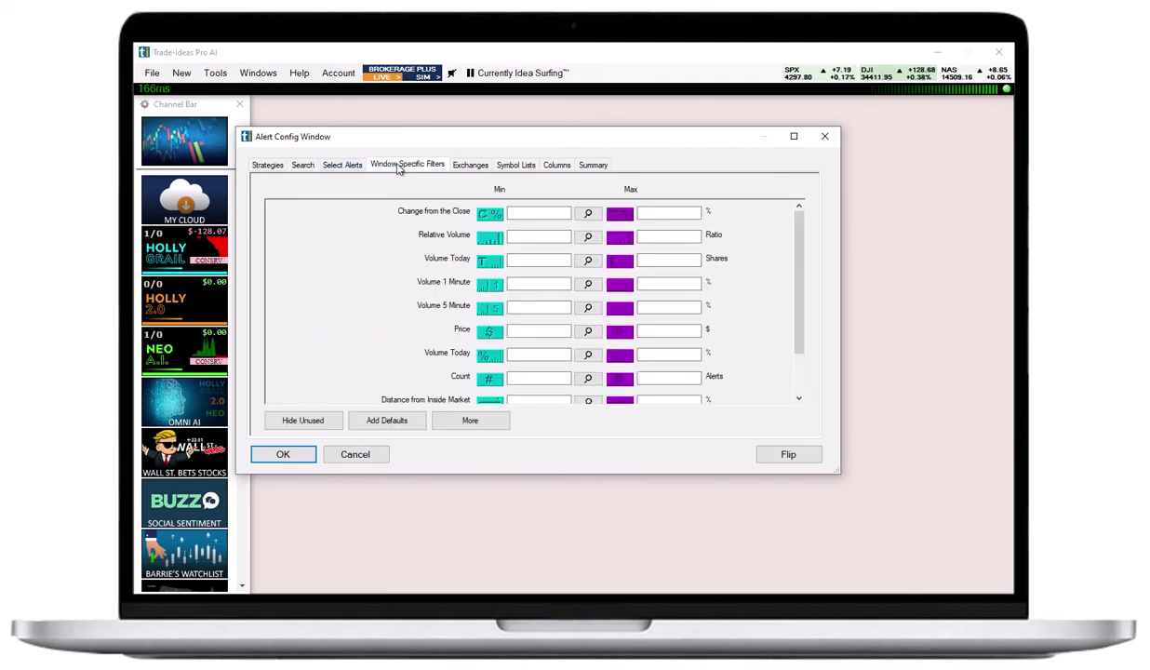
{"action": "left_click", "coordinate": [468, 168]}
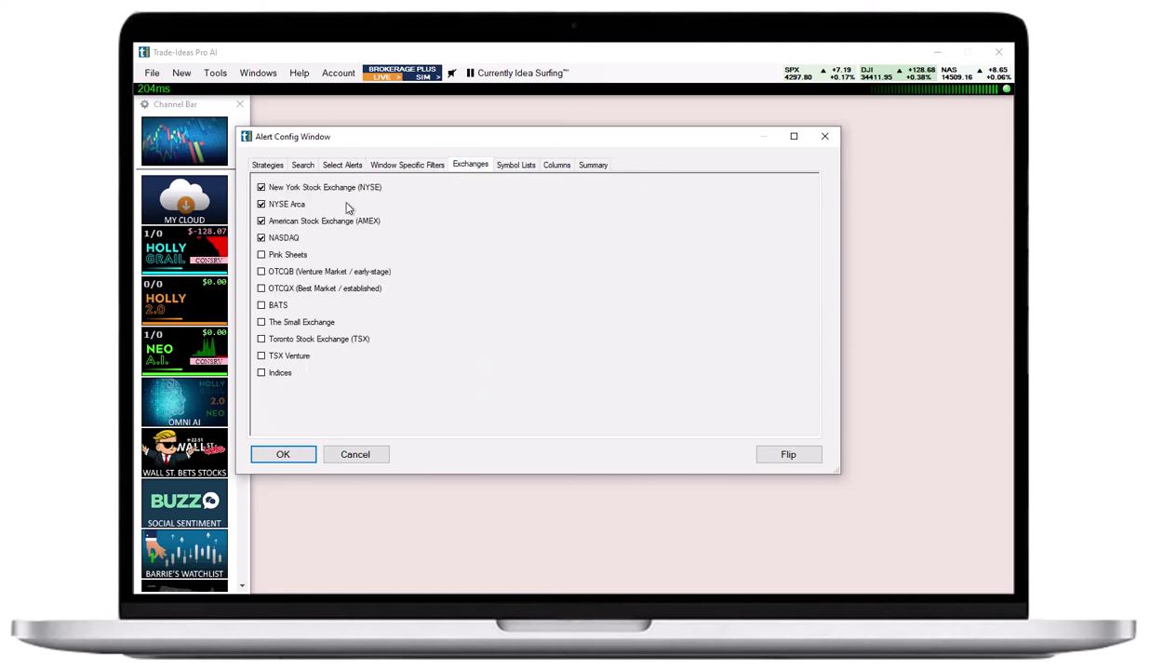
Review the Symbol Lists choices and default Columns, then go back to Strategies
{"action": "left_click", "coordinate": [518, 171]}
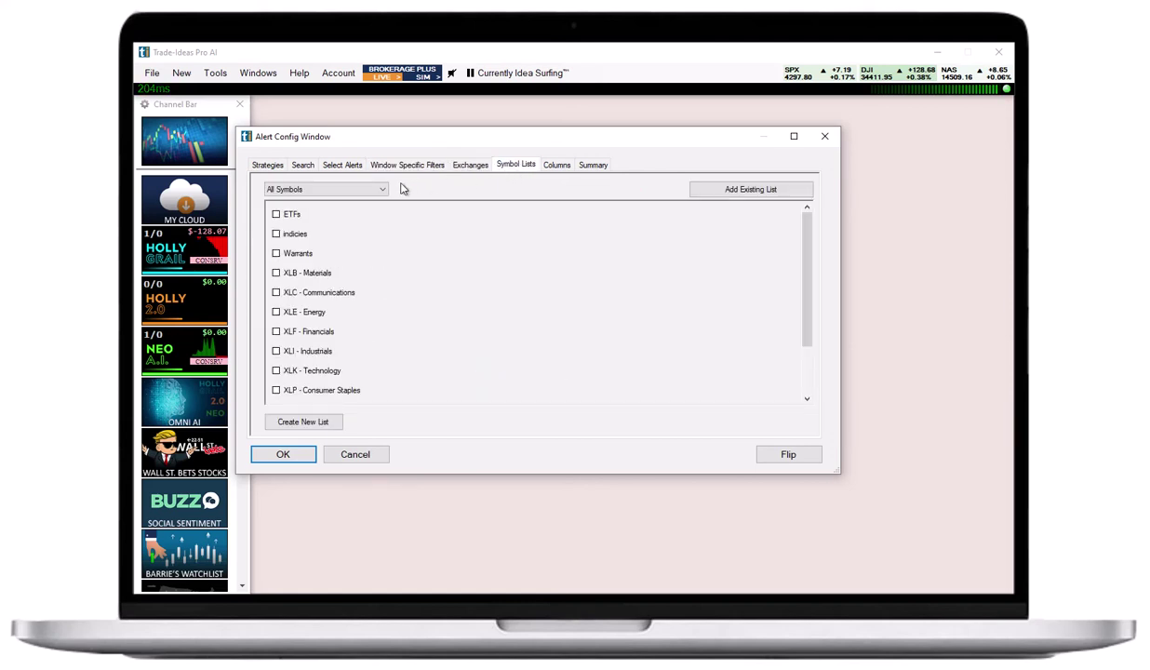
{"action": "left_click", "coordinate": [371, 190]}
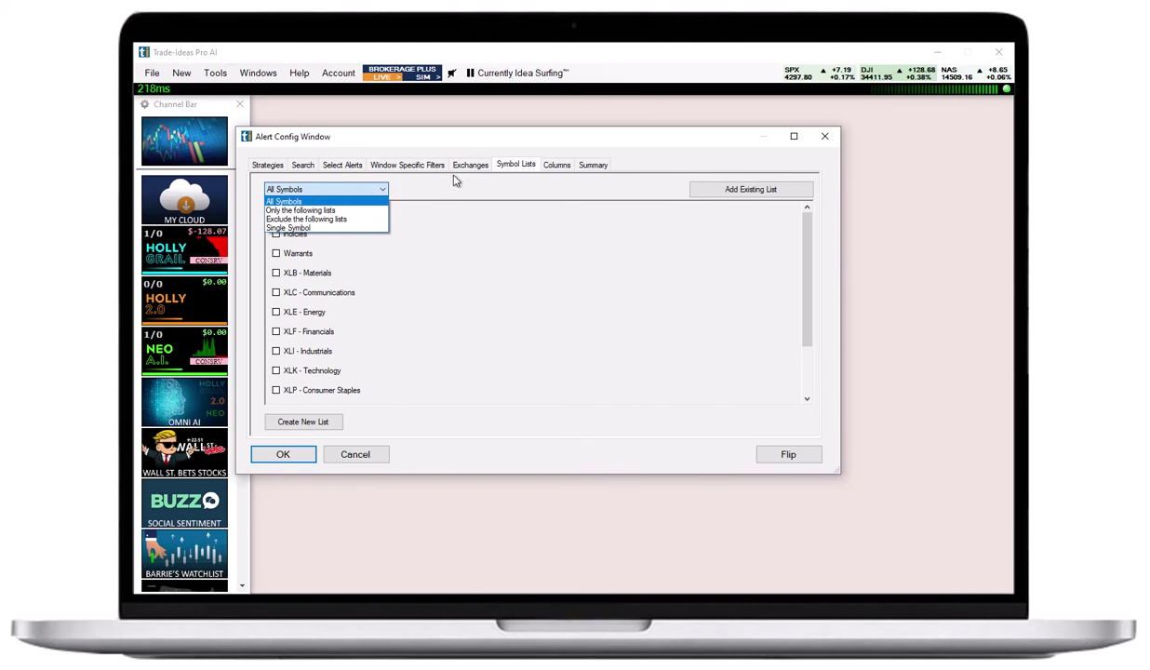
{"action": "left_click", "coordinate": [554, 165]}
{"action": "left_click", "coordinate": [557, 166]}
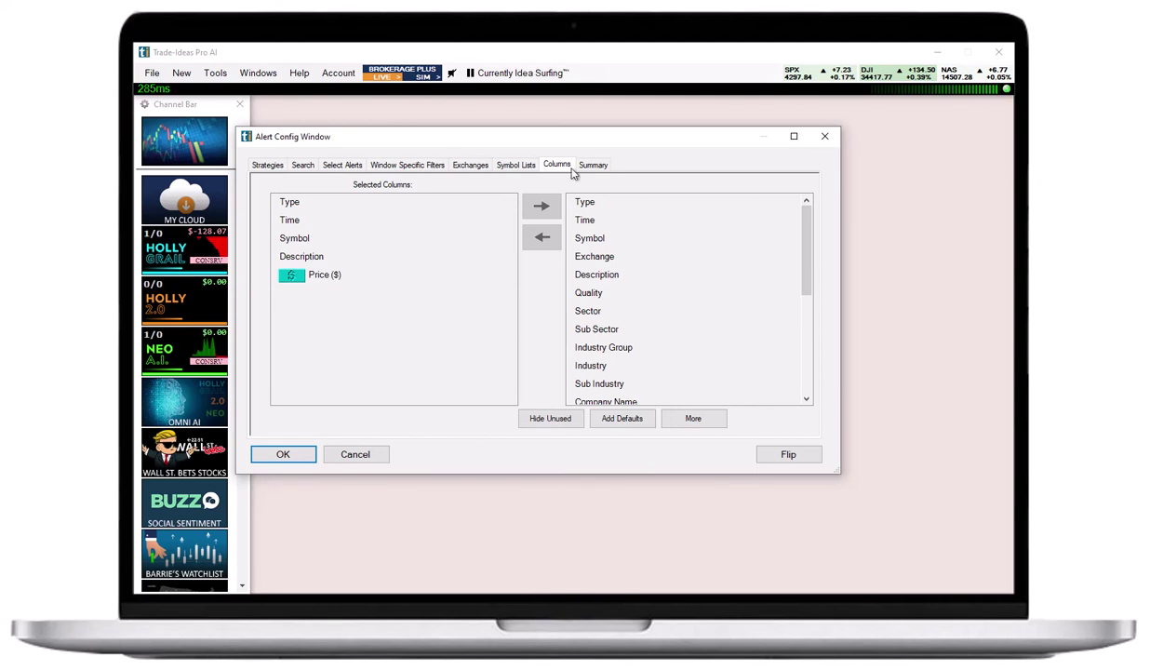
{"action": "left_click", "coordinate": [270, 167]}
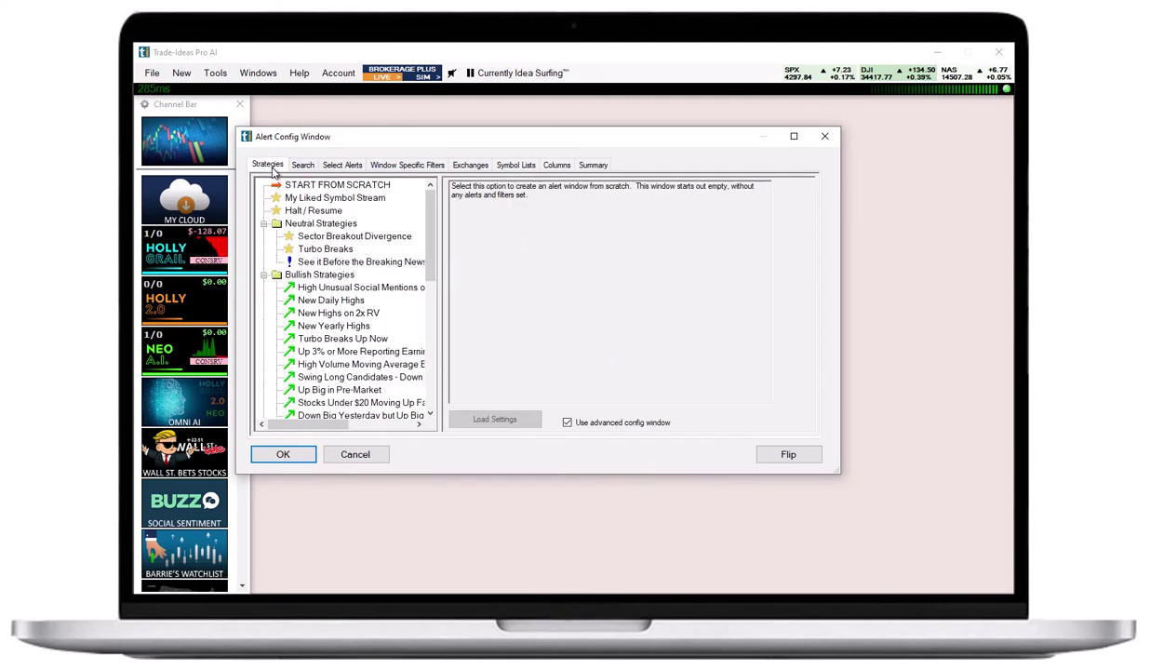
Load the New Daily Highs strategy and open it as a new alert window
{"action": "left_click", "coordinate": [325, 199]}
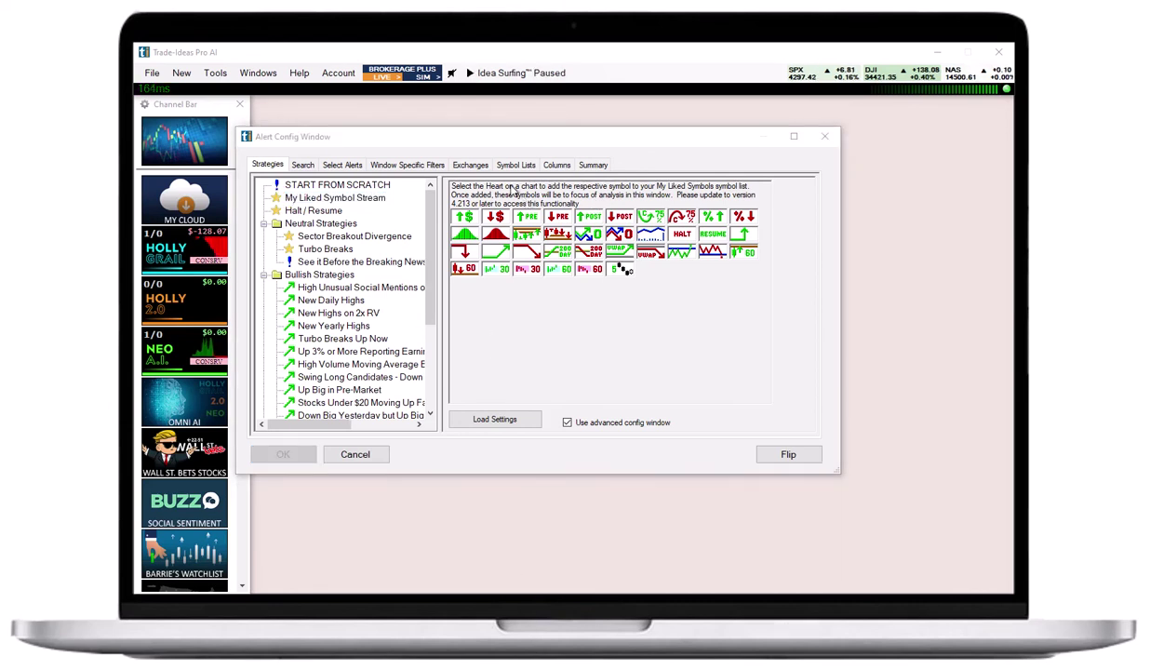
{"action": "left_click_drag", "start_coordinate": [496, 135], "coordinate": [680, 269]}
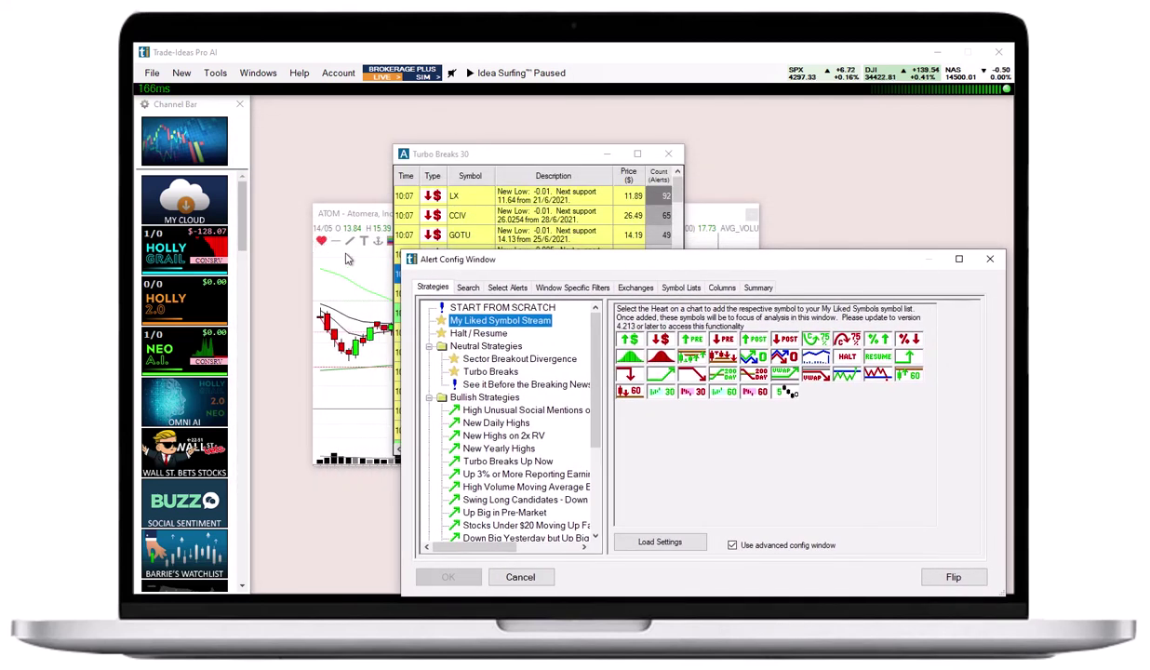
{"action": "left_click_drag", "start_coordinate": [690, 270], "coordinate": [582, 159]}
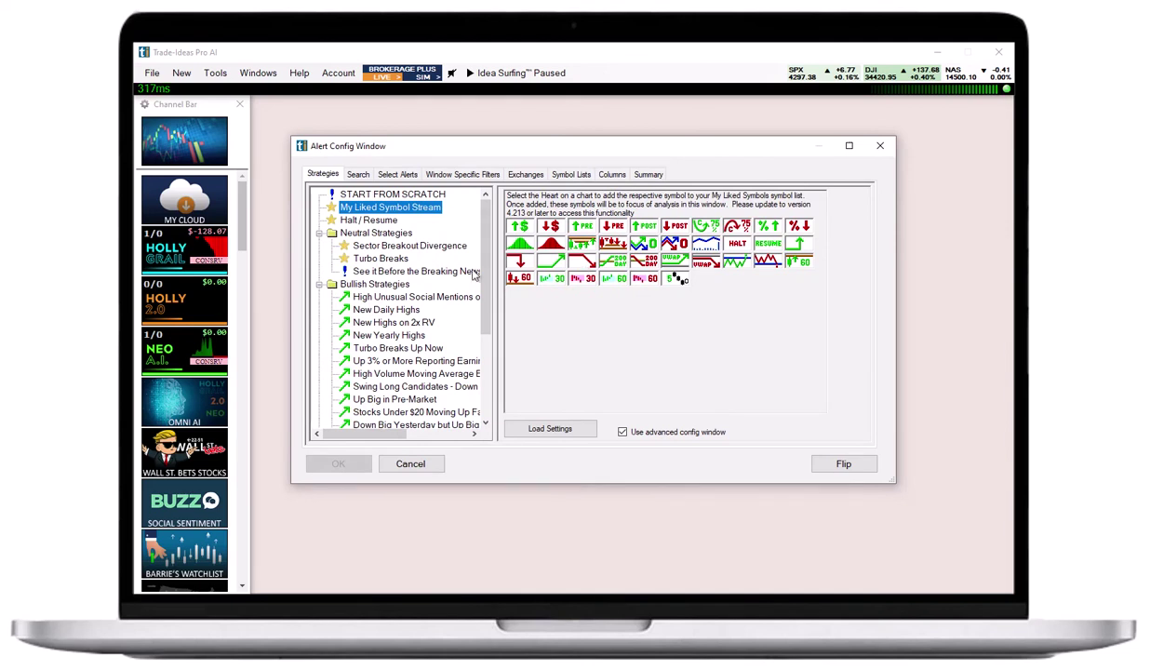
{"action": "left_click", "coordinate": [381, 313]}
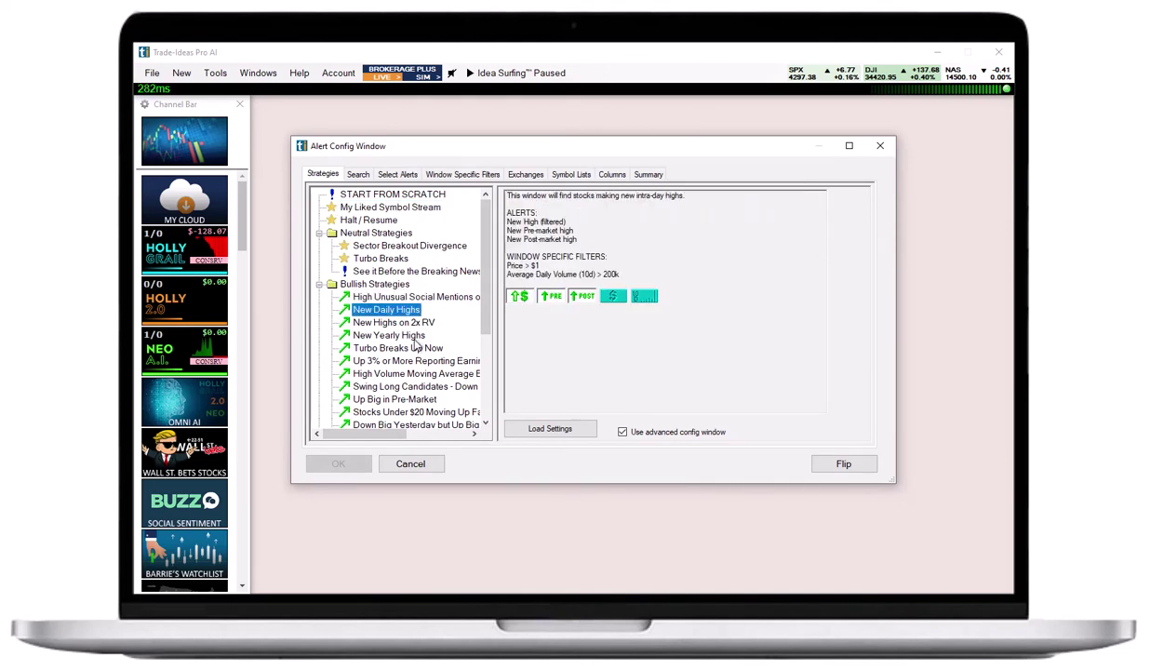
{"action": "left_click", "coordinate": [512, 430]}
{"action": "left_click", "coordinate": [352, 468]}
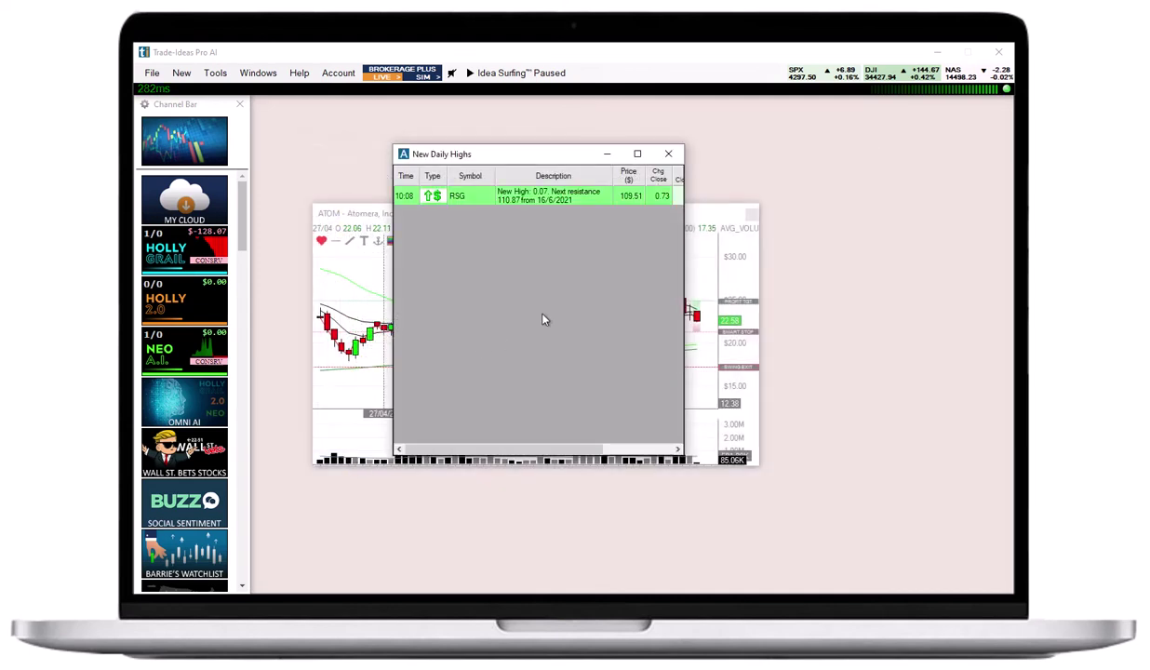